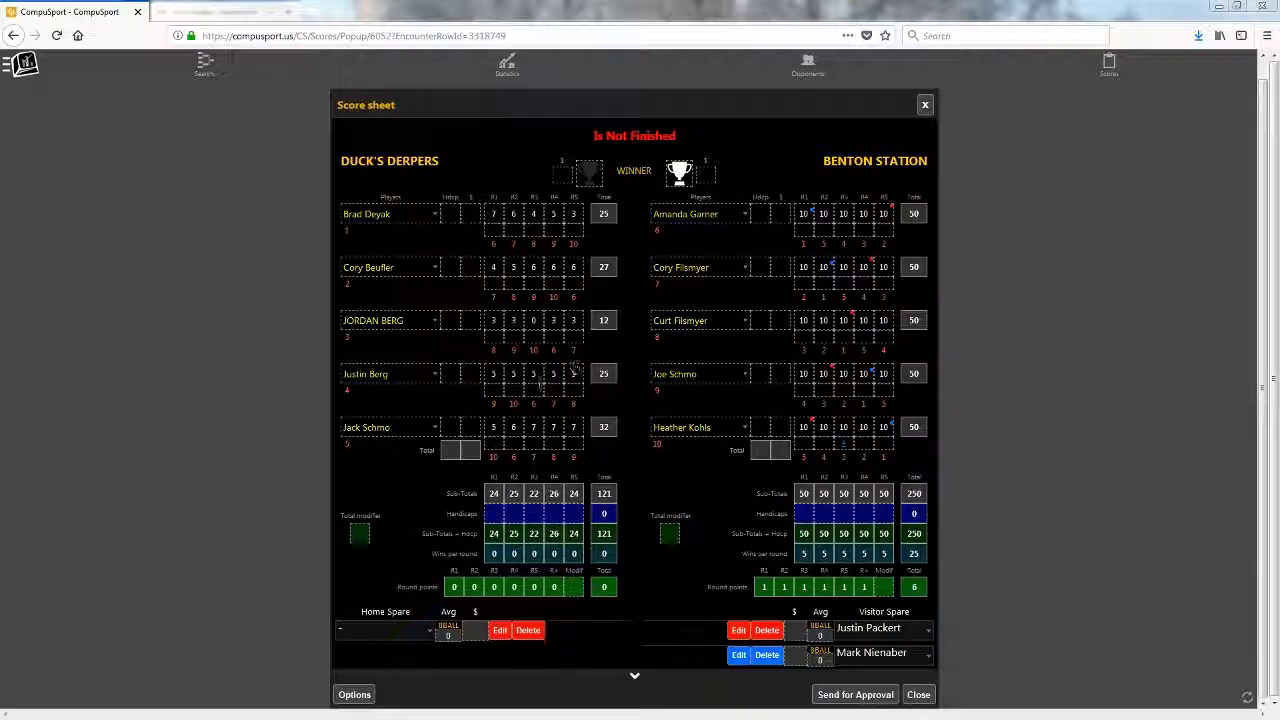
- Delete the empty Home Spare row from the Duck's Derpers vs Benton Station score sheet
{"action": "left_click", "coordinate": [417, 637]}
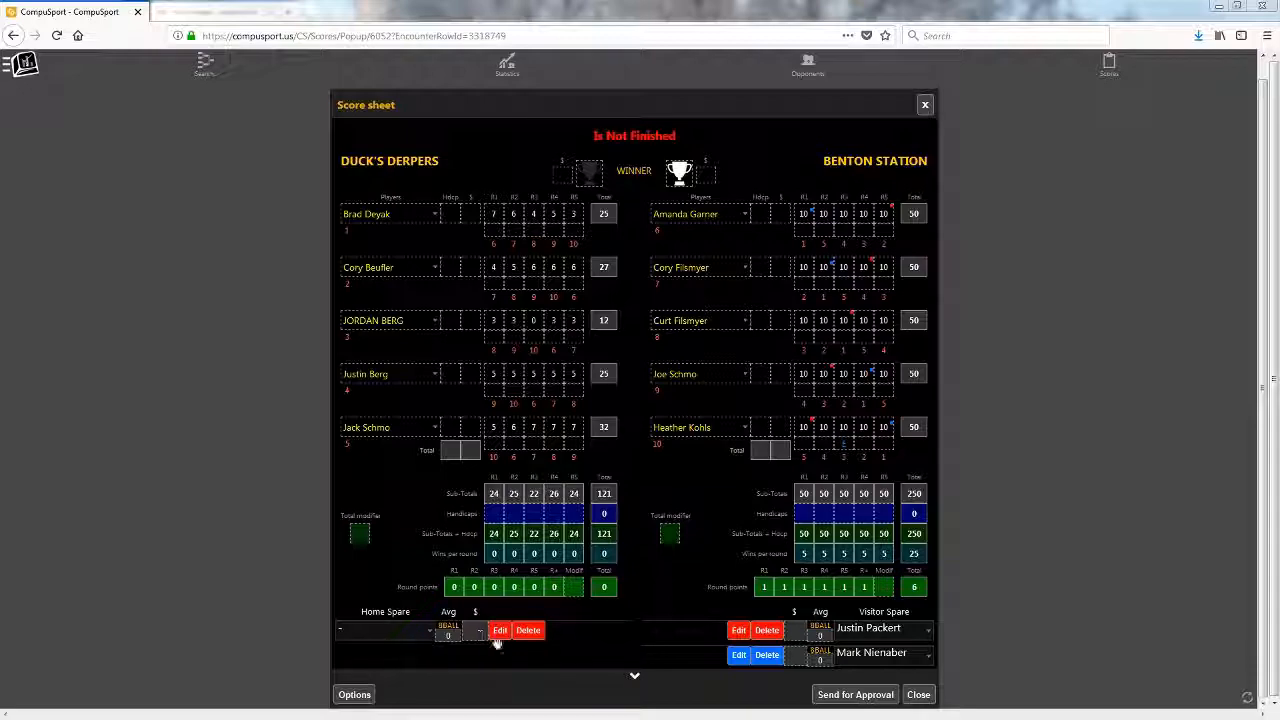
{"action": "left_click", "coordinate": [529, 631]}
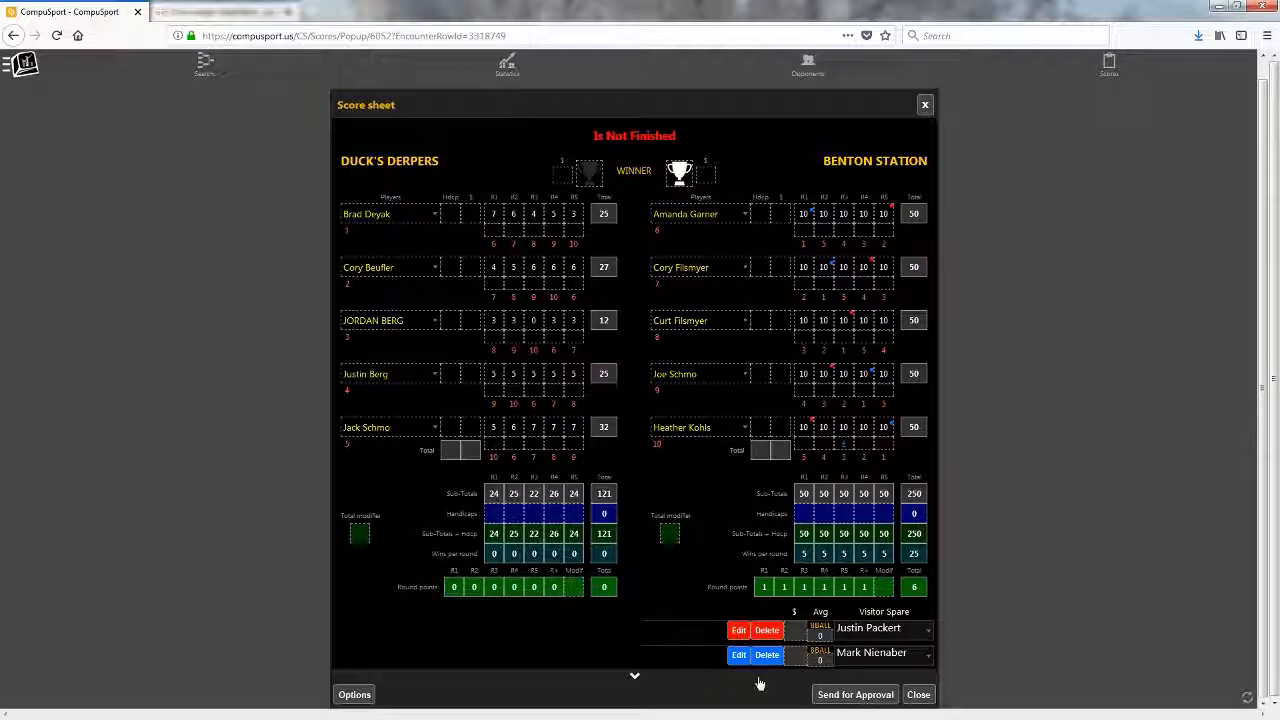
- Send the corrected score sheet for approval and confirm
{"action": "left_click", "coordinate": [842, 697]}
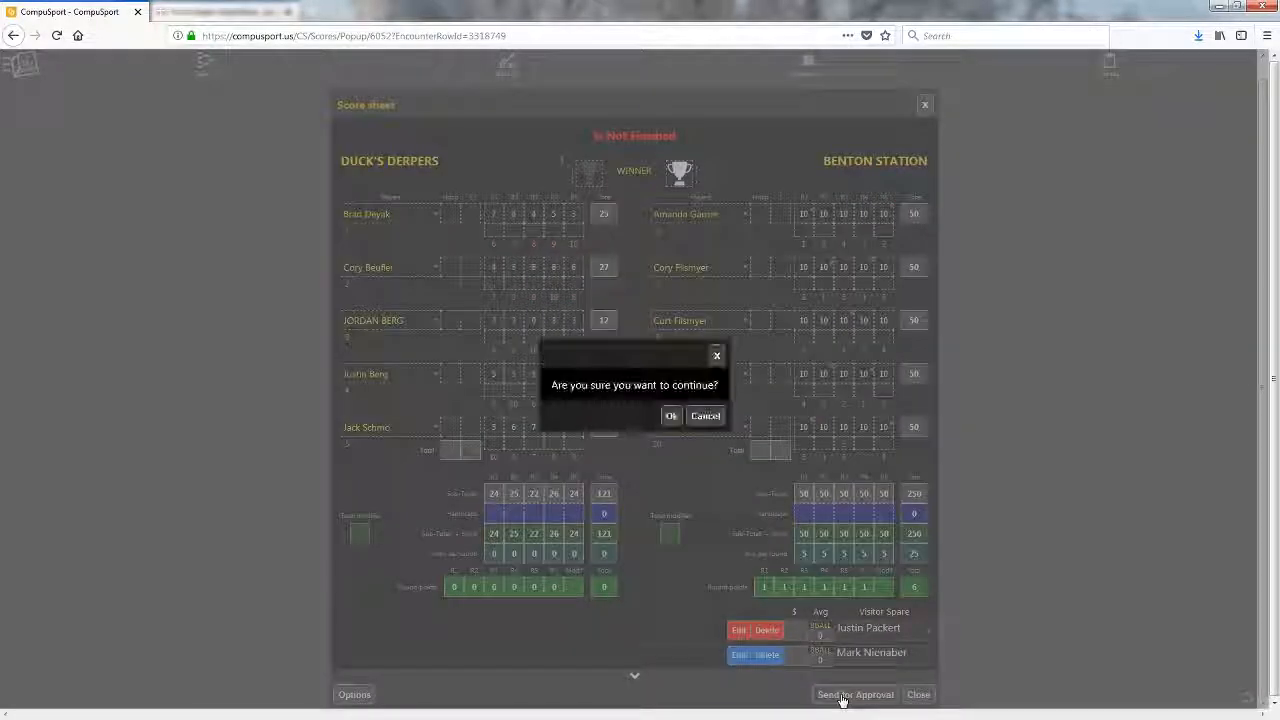
{"action": "left_click", "coordinate": [670, 420]}
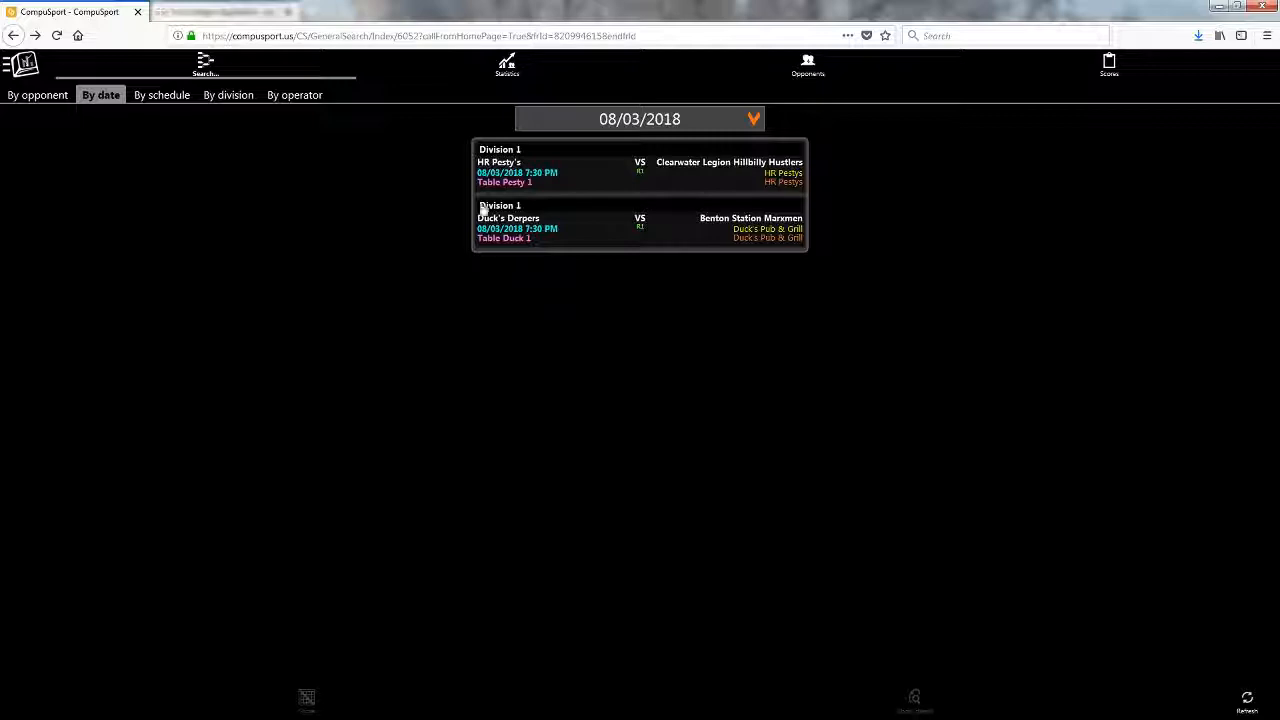
- Check Waiting Score Sheets for the game's Waiting for approval status, then minimize CompuSport
{"action": "left_click", "coordinate": [1114, 75]}
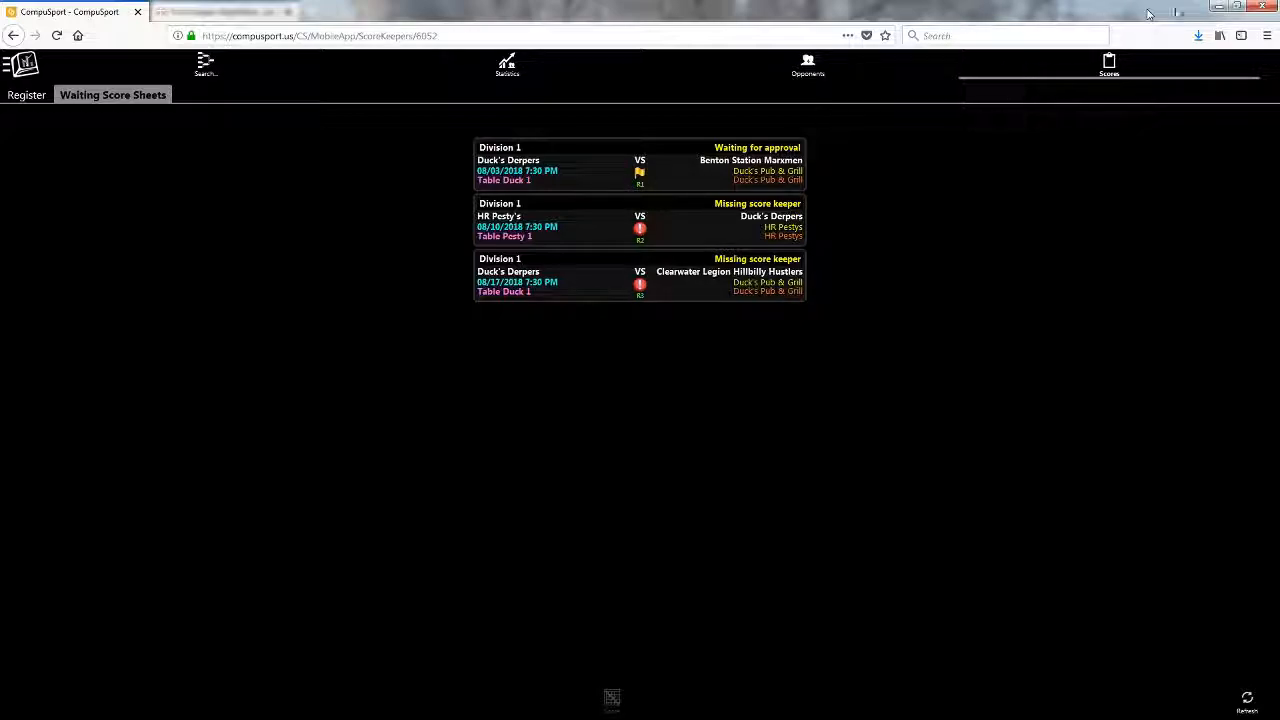
{"action": "left_click", "coordinate": [1217, 10]}
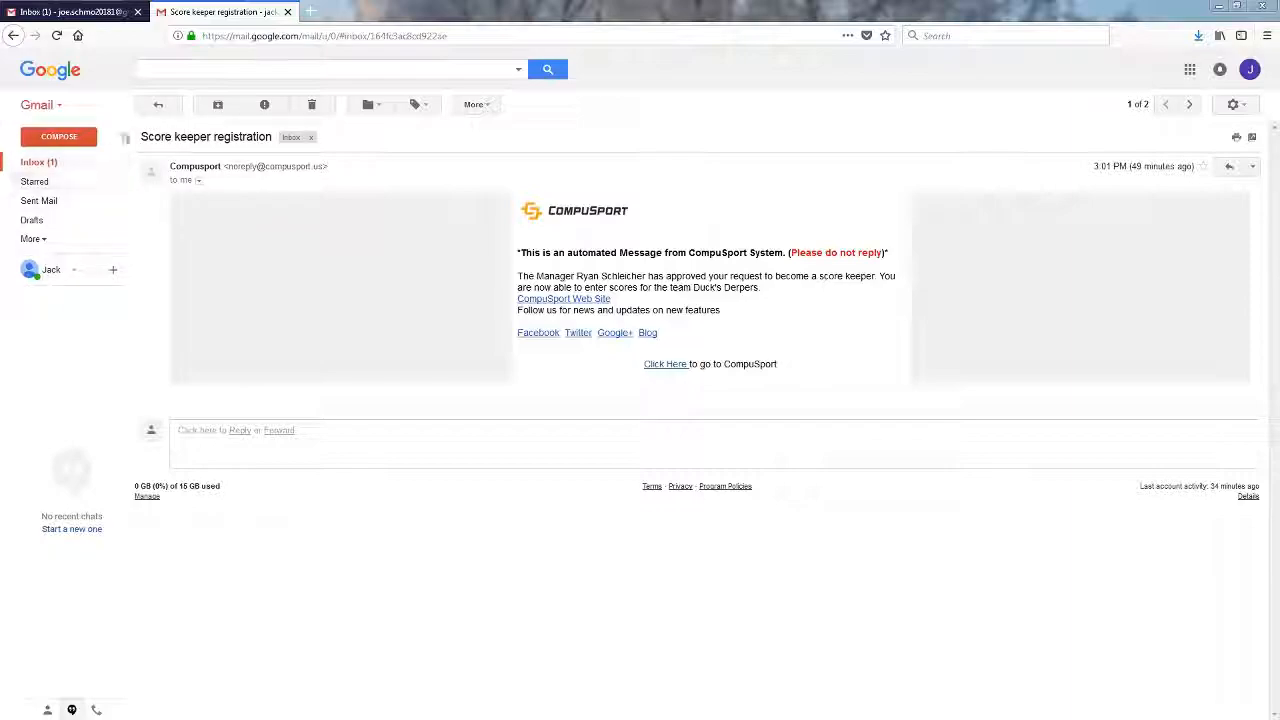
- Refresh the opposing scorekeeper's Gmail inbox and open the new Score Keeping email
{"action": "left_click", "coordinate": [157, 107]}
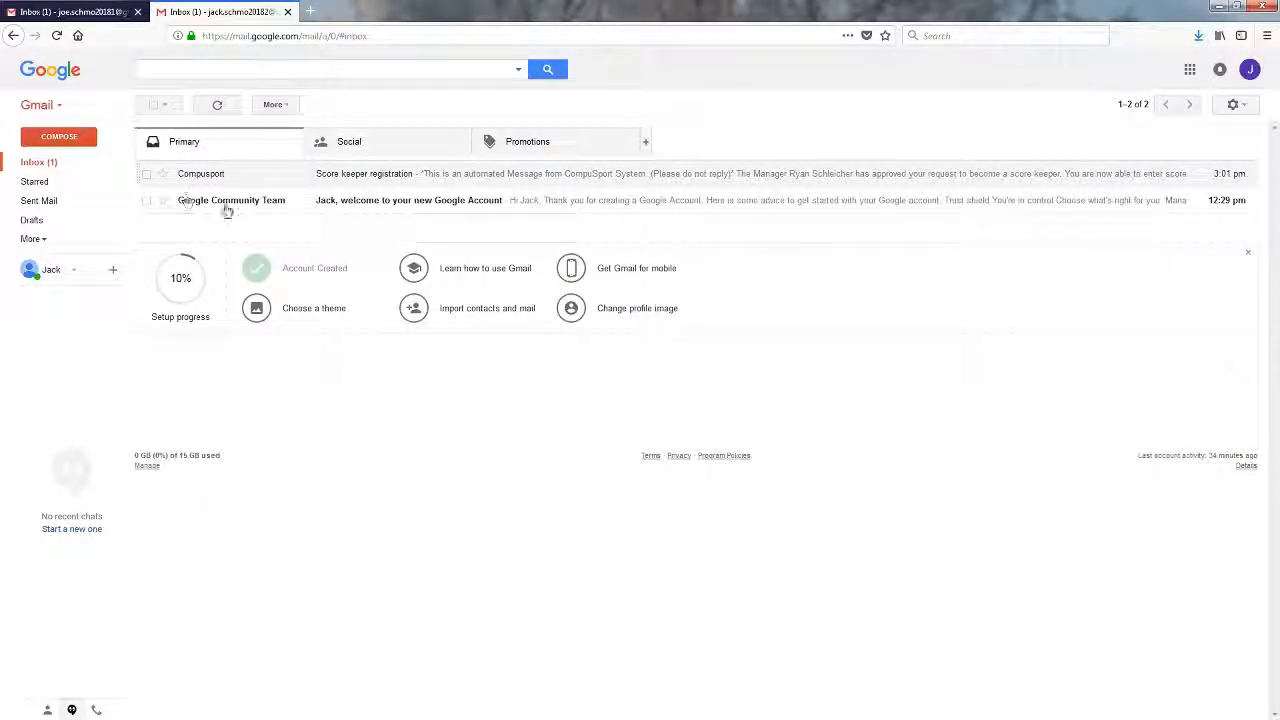
{"action": "left_click", "coordinate": [86, 14]}
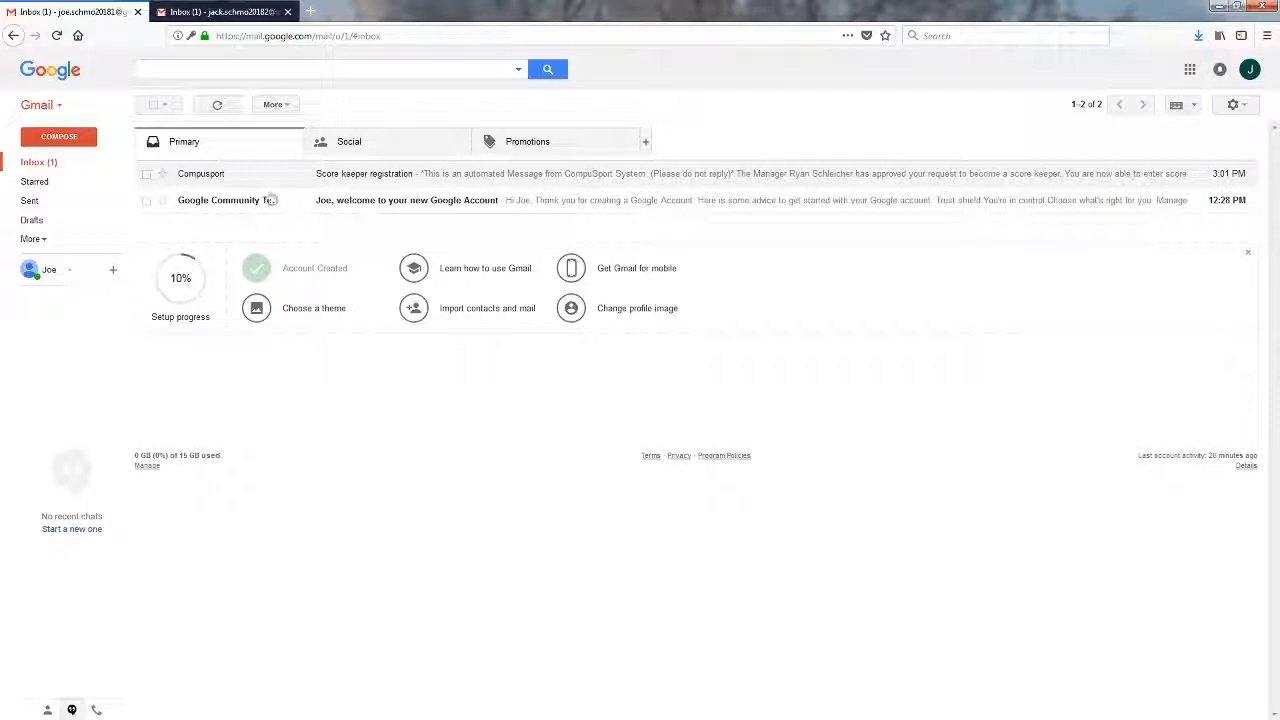
{"action": "left_click", "coordinate": [215, 105]}
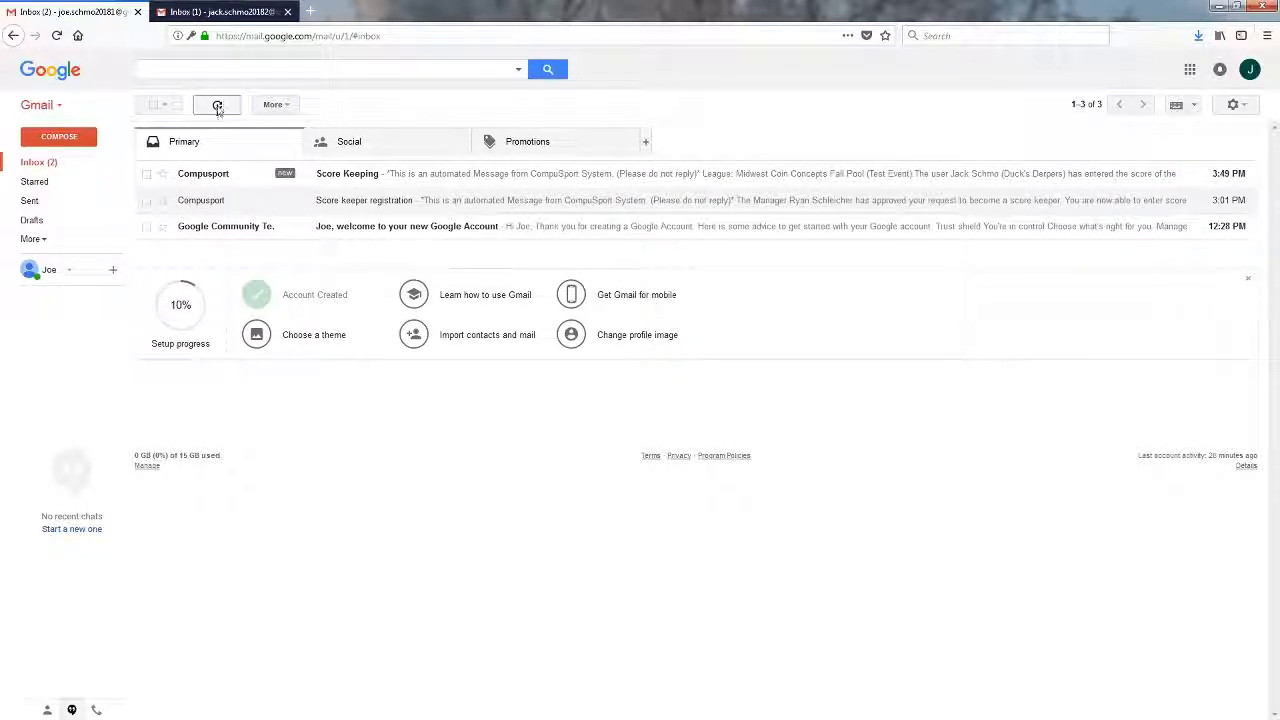
{"action": "left_click", "coordinate": [336, 178]}
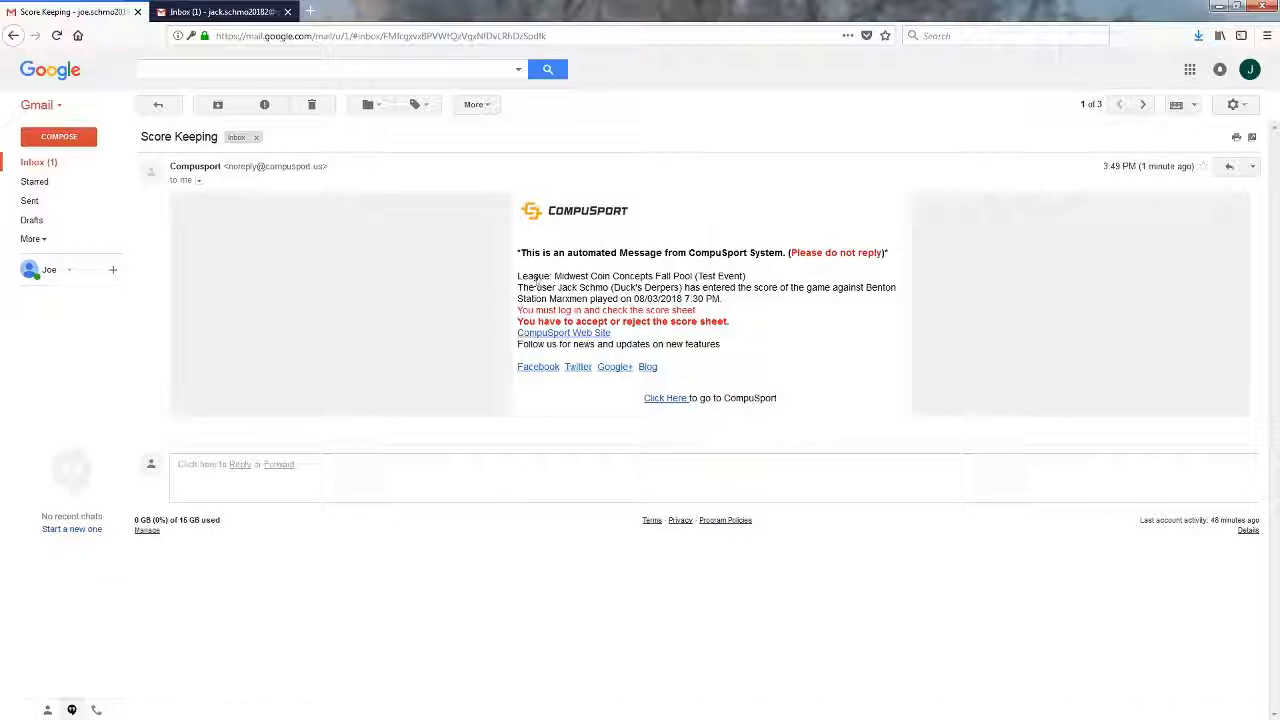
{"action": "left_click_drag", "start_coordinate": [557, 275], "coordinate": [766, 283]}
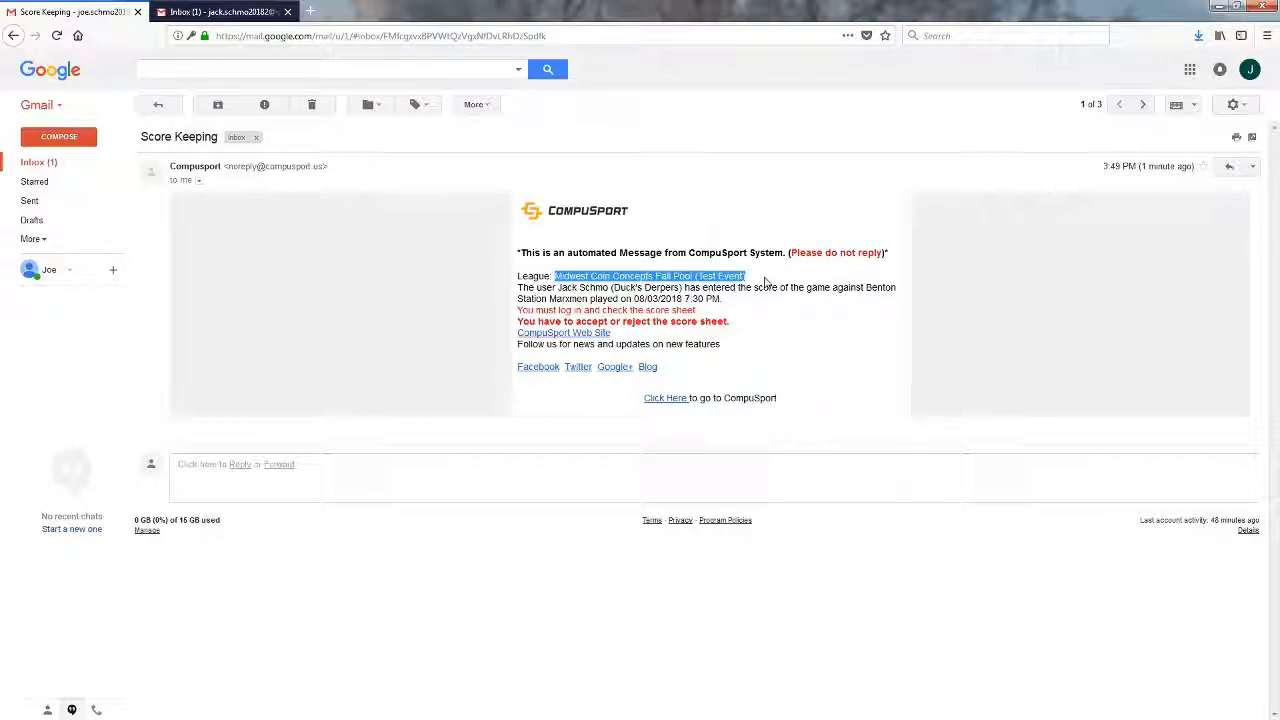
{"action": "left_click", "coordinate": [765, 282]}
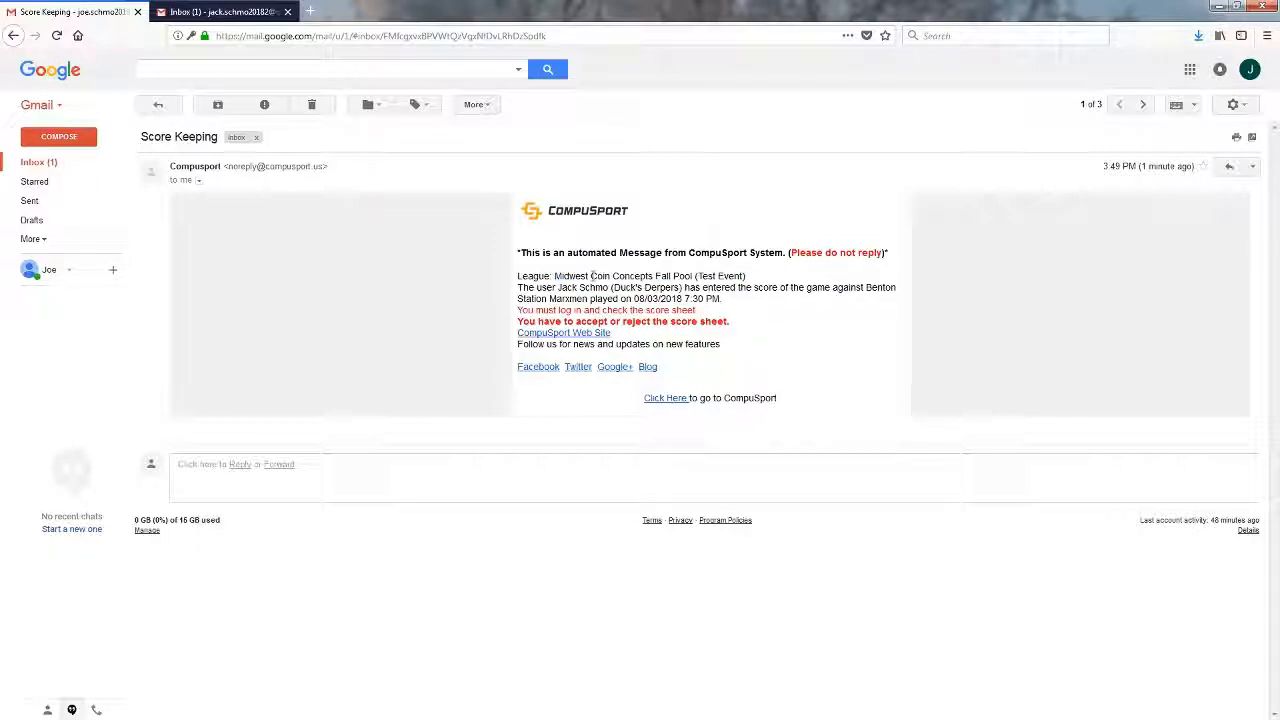
{"action": "left_click_drag", "start_coordinate": [557, 277], "coordinate": [737, 277]}
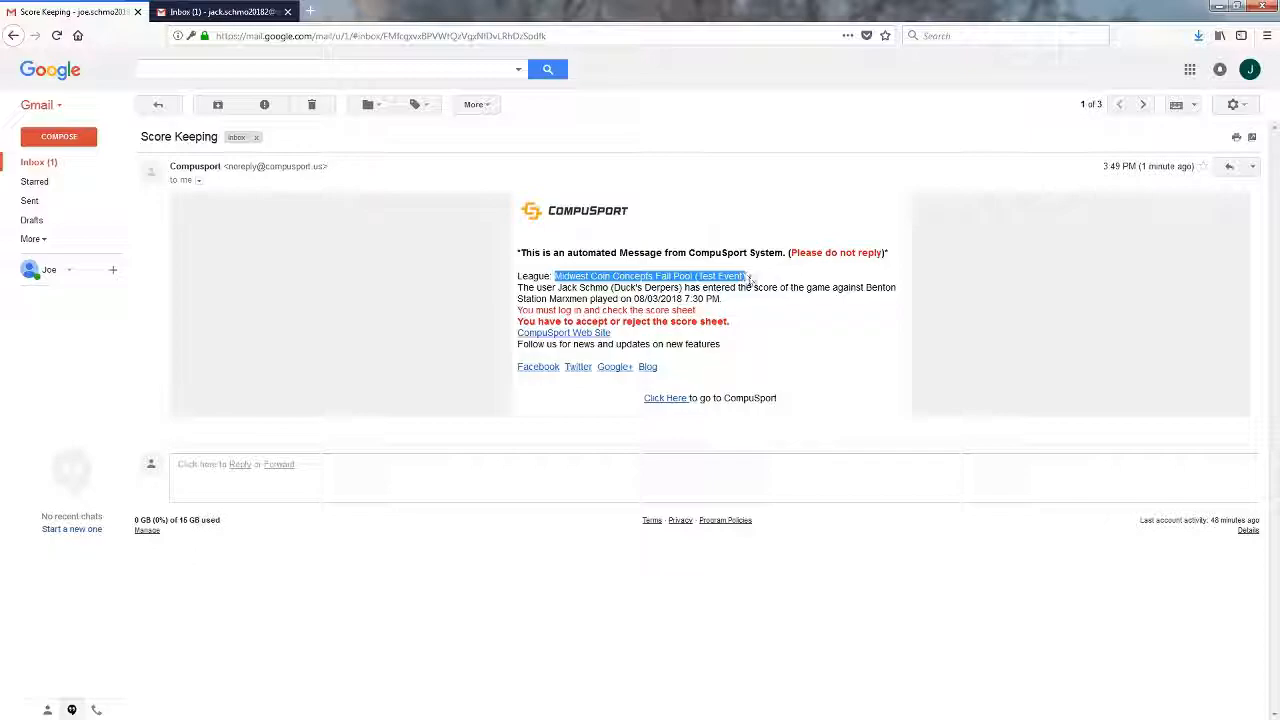
{"action": "left_click", "coordinate": [756, 282]}
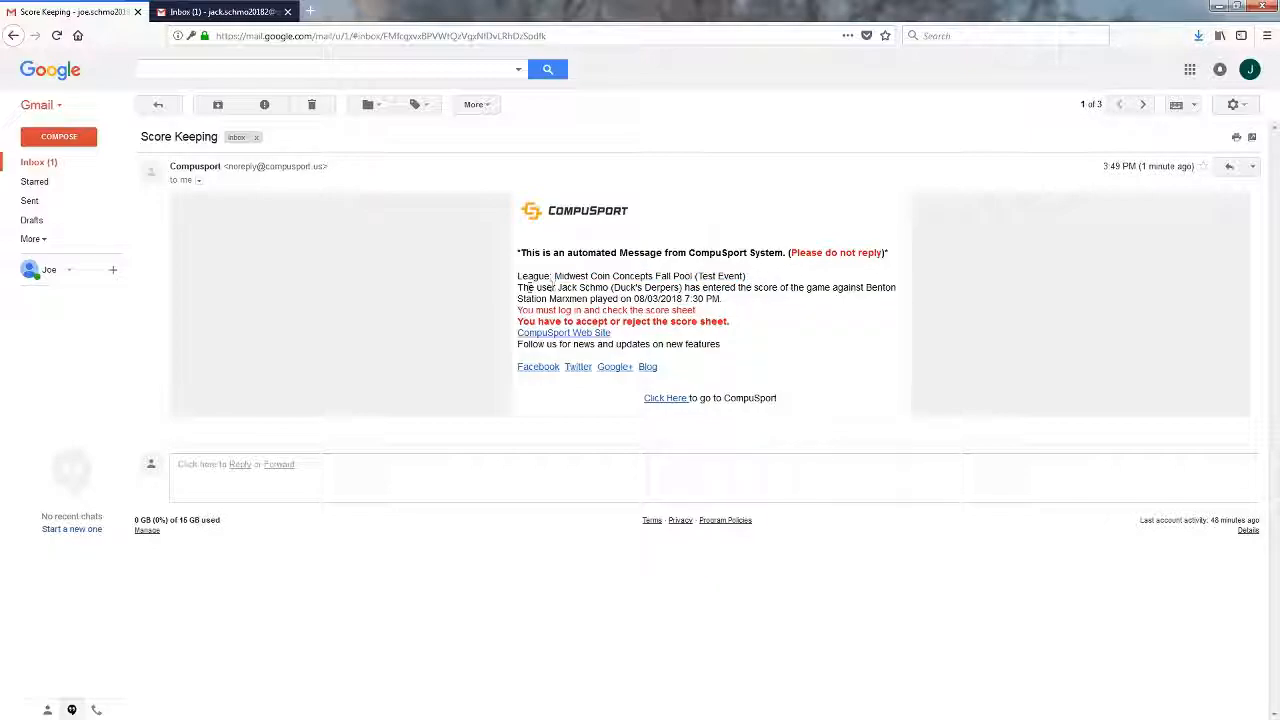
{"action": "left_click_drag", "start_coordinate": [519, 288], "coordinate": [726, 289]}
{"action": "left_click", "coordinate": [680, 288]}
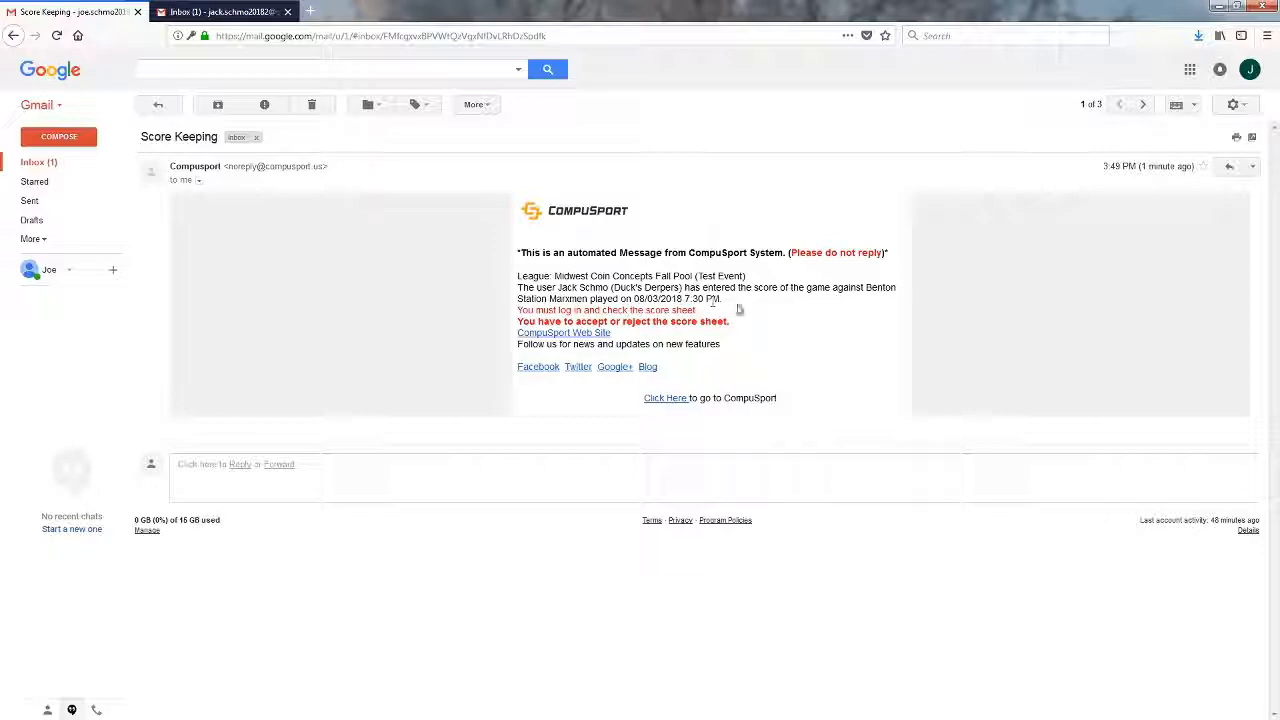
- Open the CompuSport site from the email and log out of the current account
{"action": "left_click", "coordinate": [594, 338]}
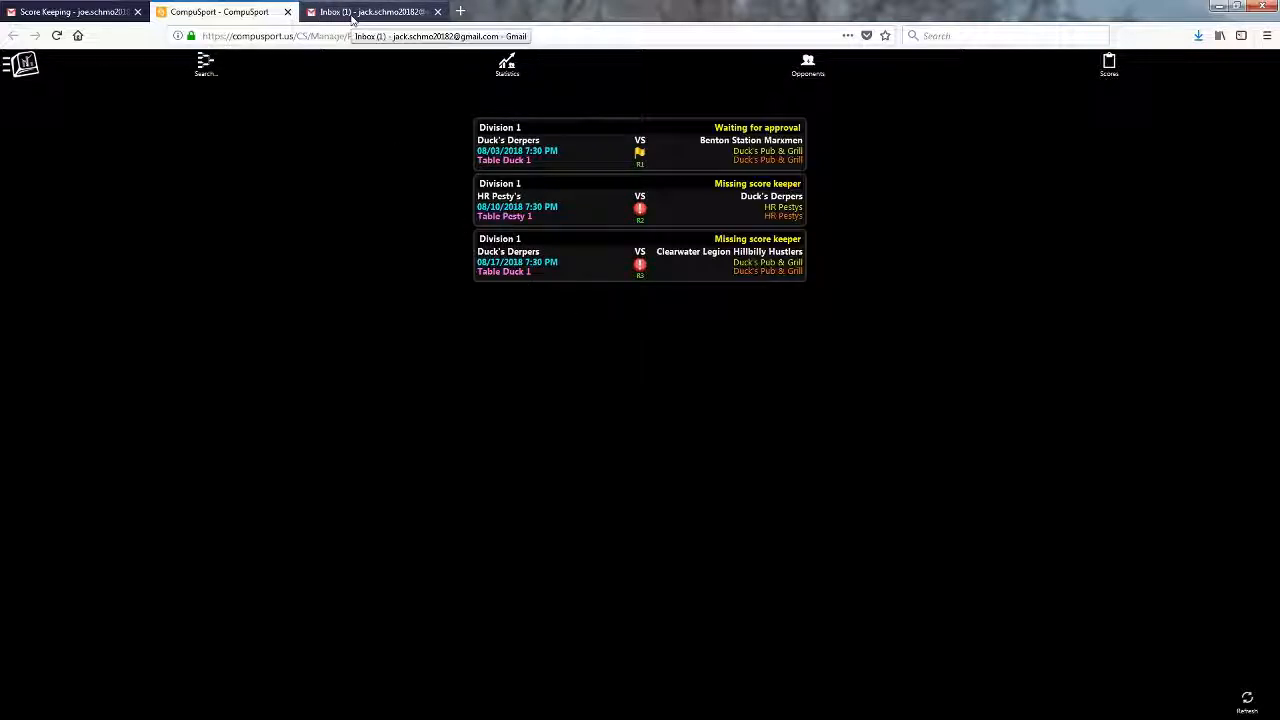
{"action": "left_click", "coordinate": [30, 66]}
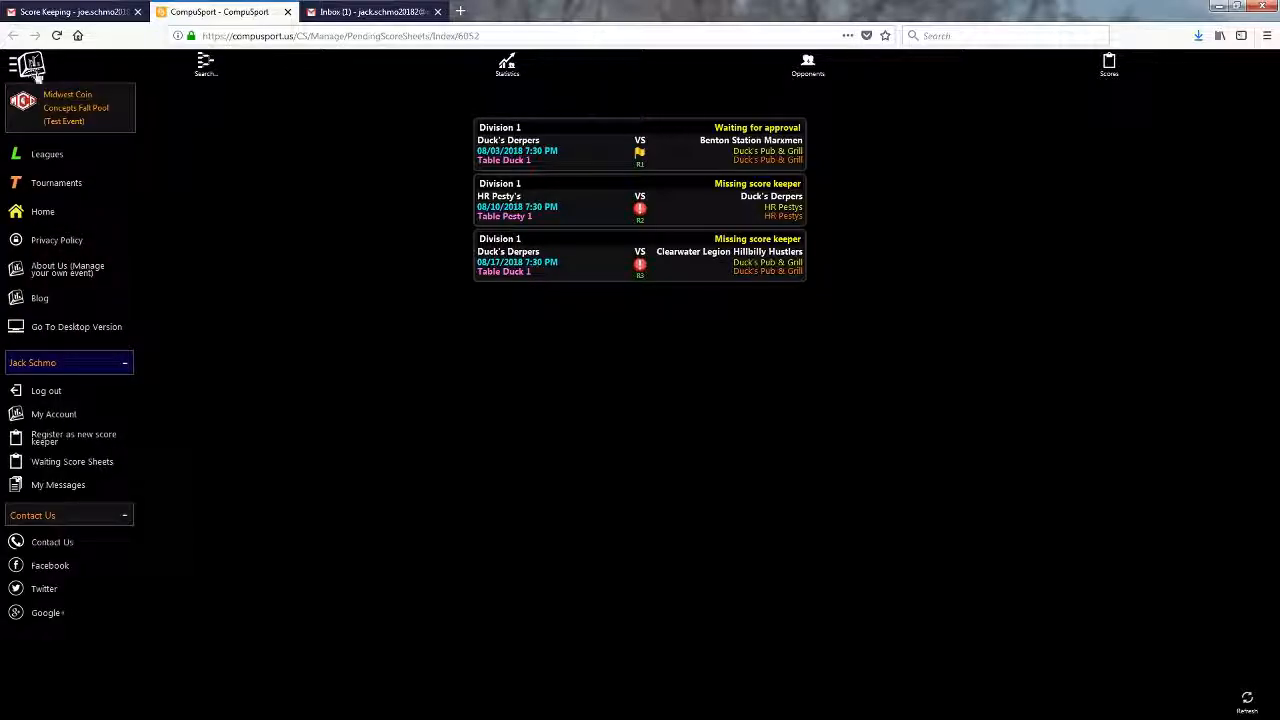
{"action": "left_click", "coordinate": [50, 392]}
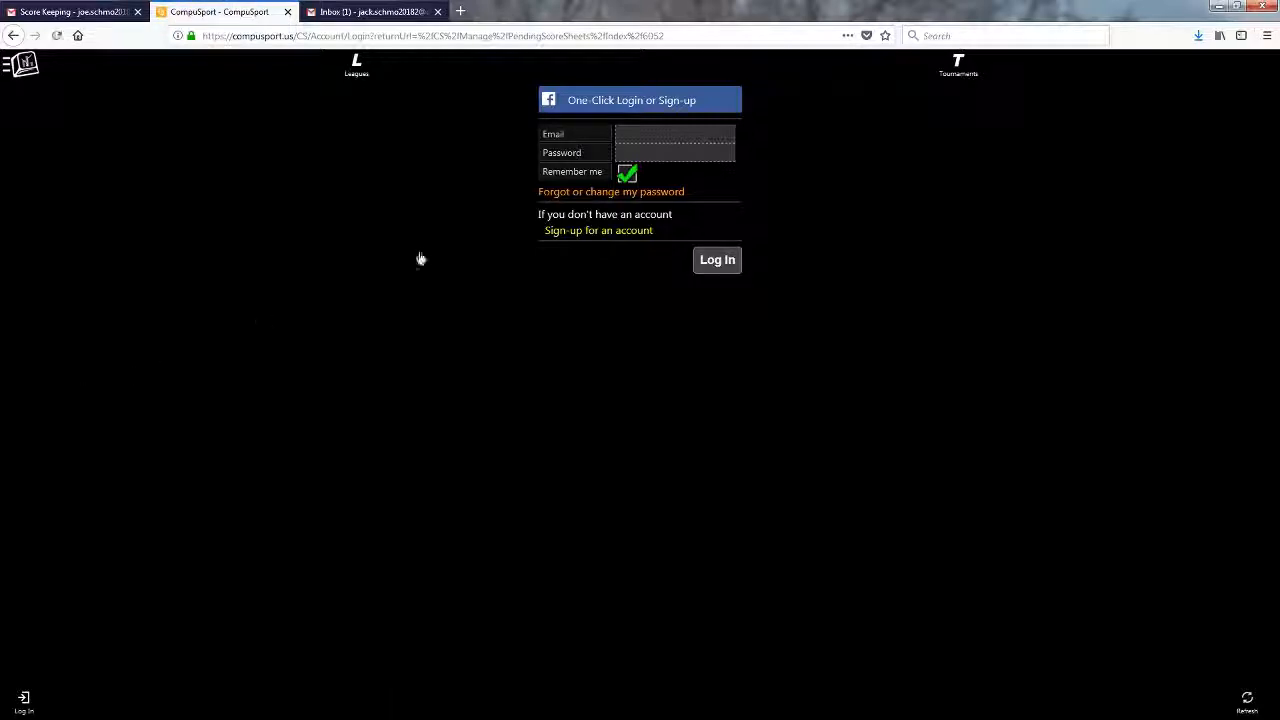
- Log in with the opposing scorekeeper's saved e-mail and password
{"action": "left_click", "coordinate": [636, 138]}
{"action": "type", "text": "jo"}
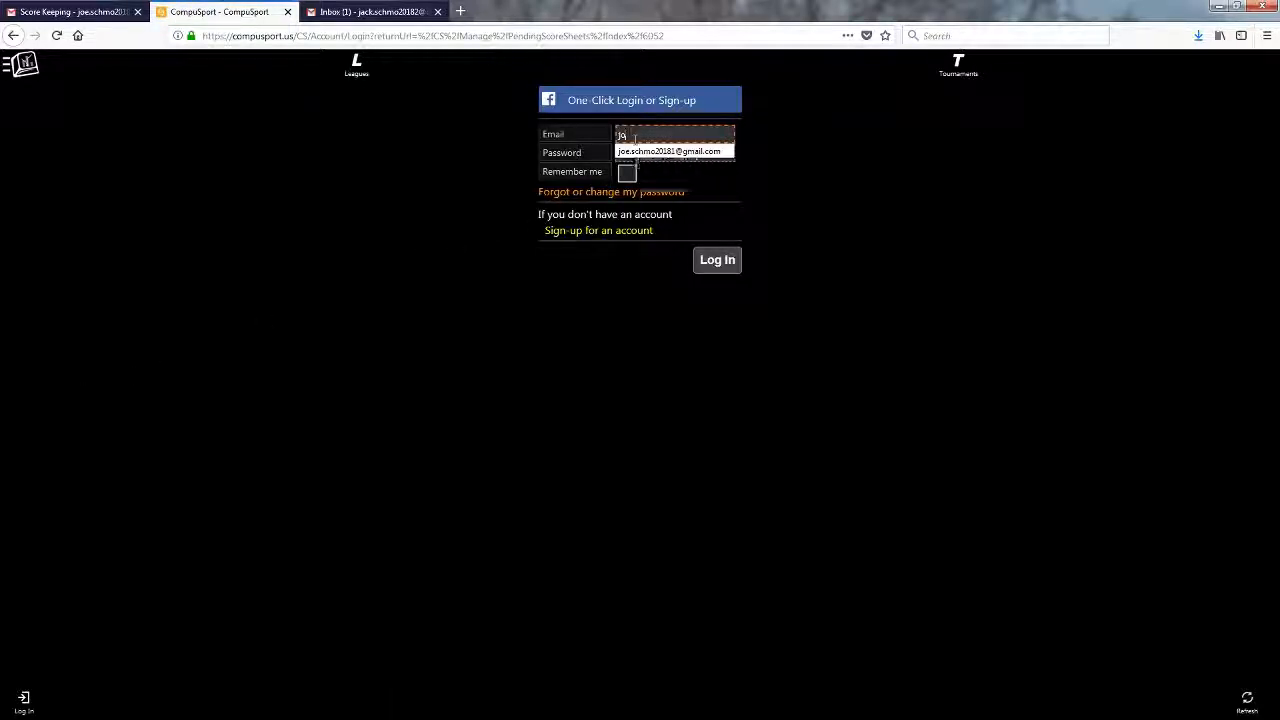
{"action": "left_click", "coordinate": [668, 151]}
{"action": "left_click", "coordinate": [671, 153]}
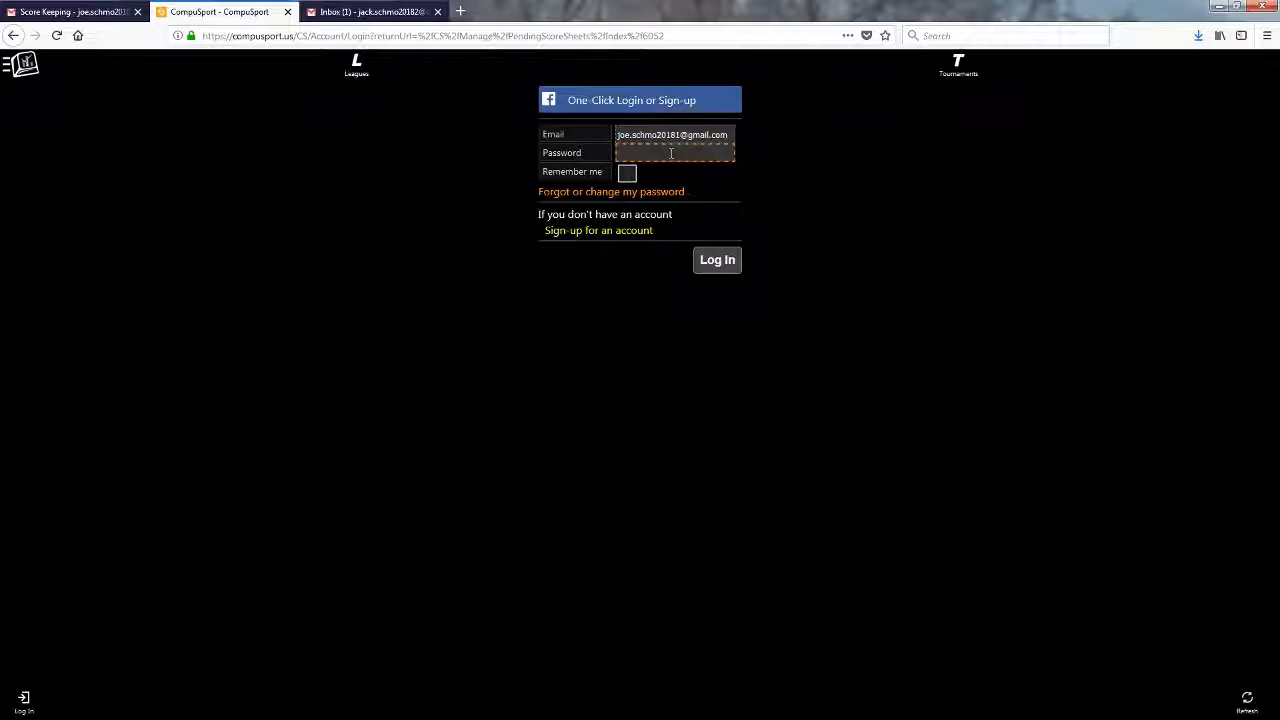
{"action": "left_click", "coordinate": [711, 270]}
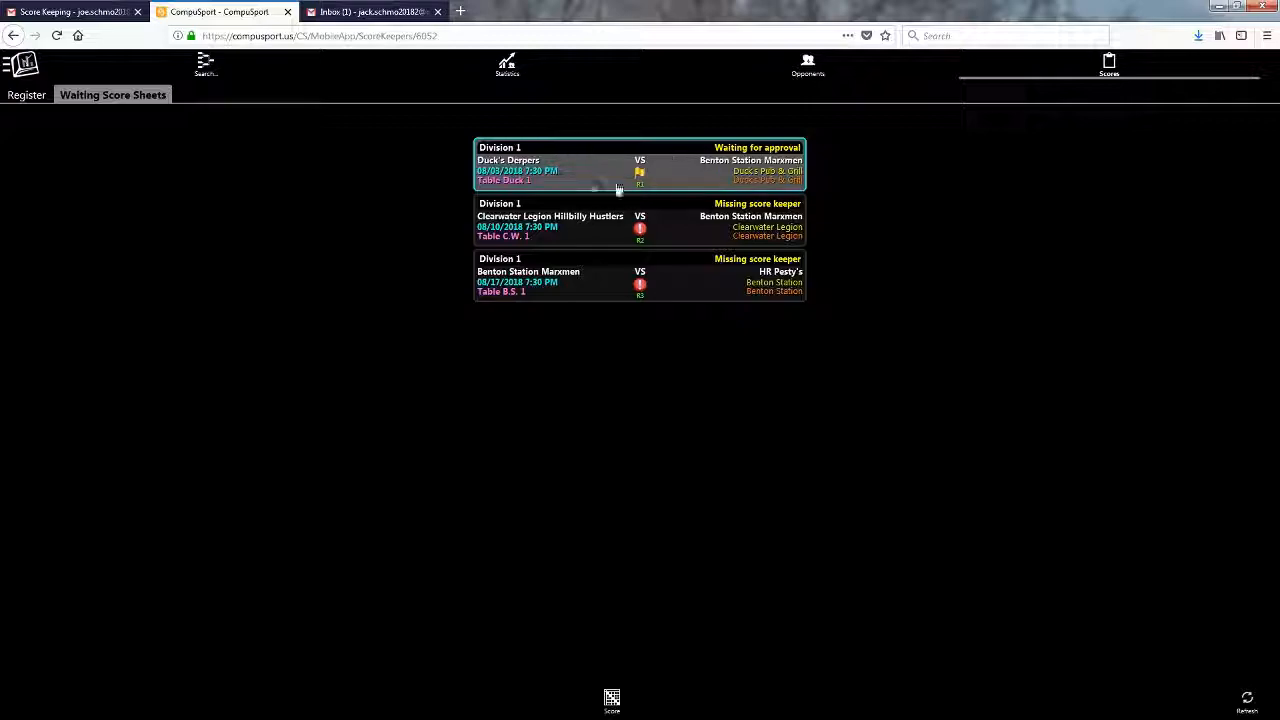
- Open the pending Duck's Derpers vs Benton Station Marxmen score sheet for review
{"action": "left_click", "coordinate": [611, 699]}
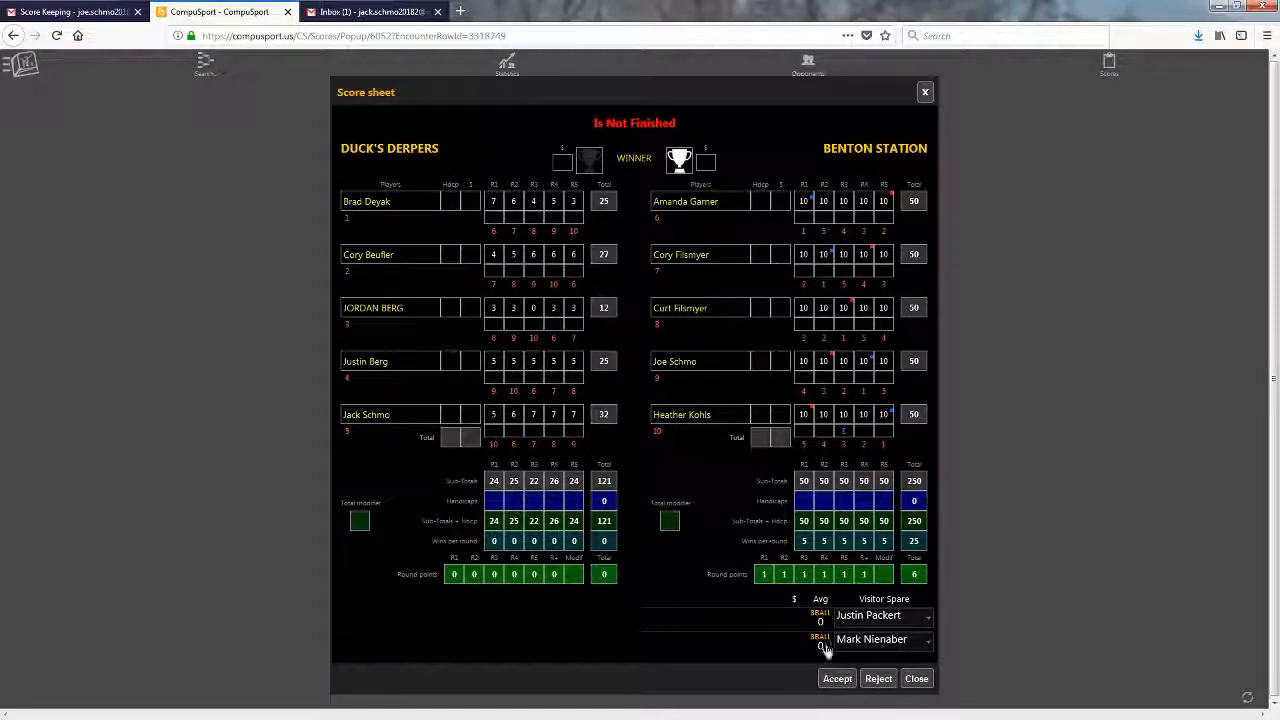
- Review the 121 vs 250 score sheet rounds and choose to reject it
{"action": "left_click", "coordinate": [839, 679]}
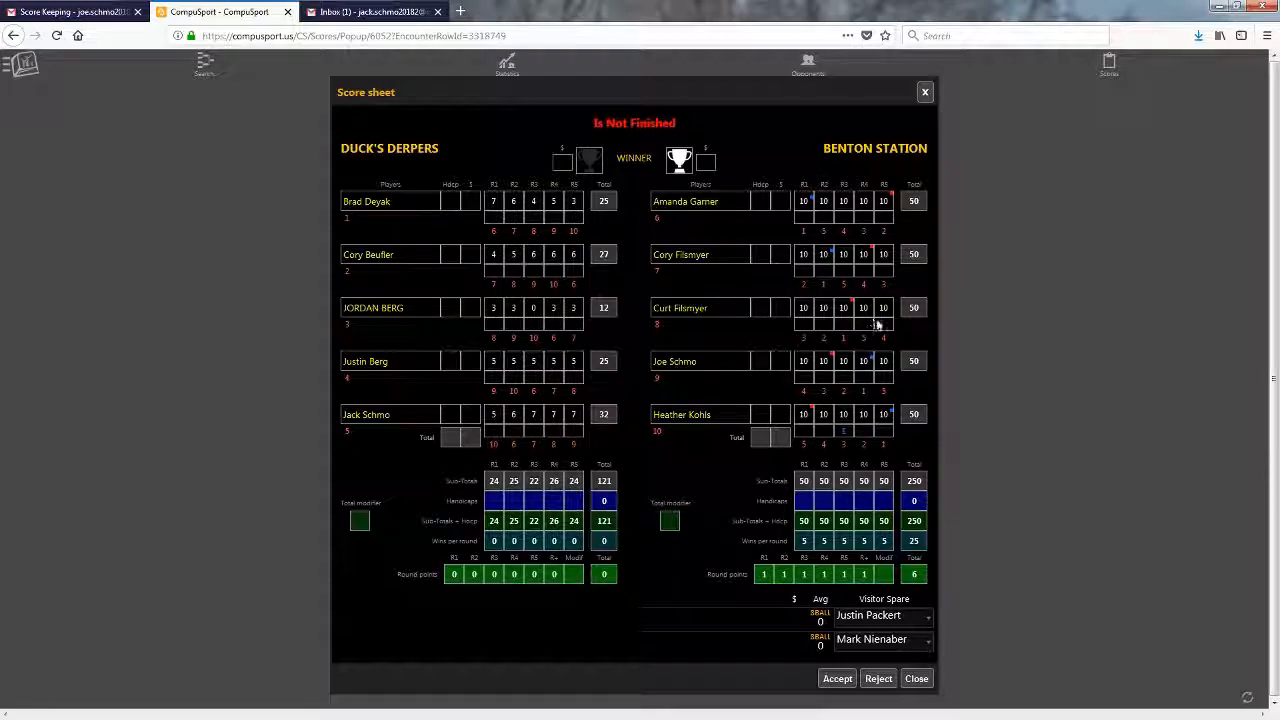
{"action": "left_click", "coordinate": [877, 679]}
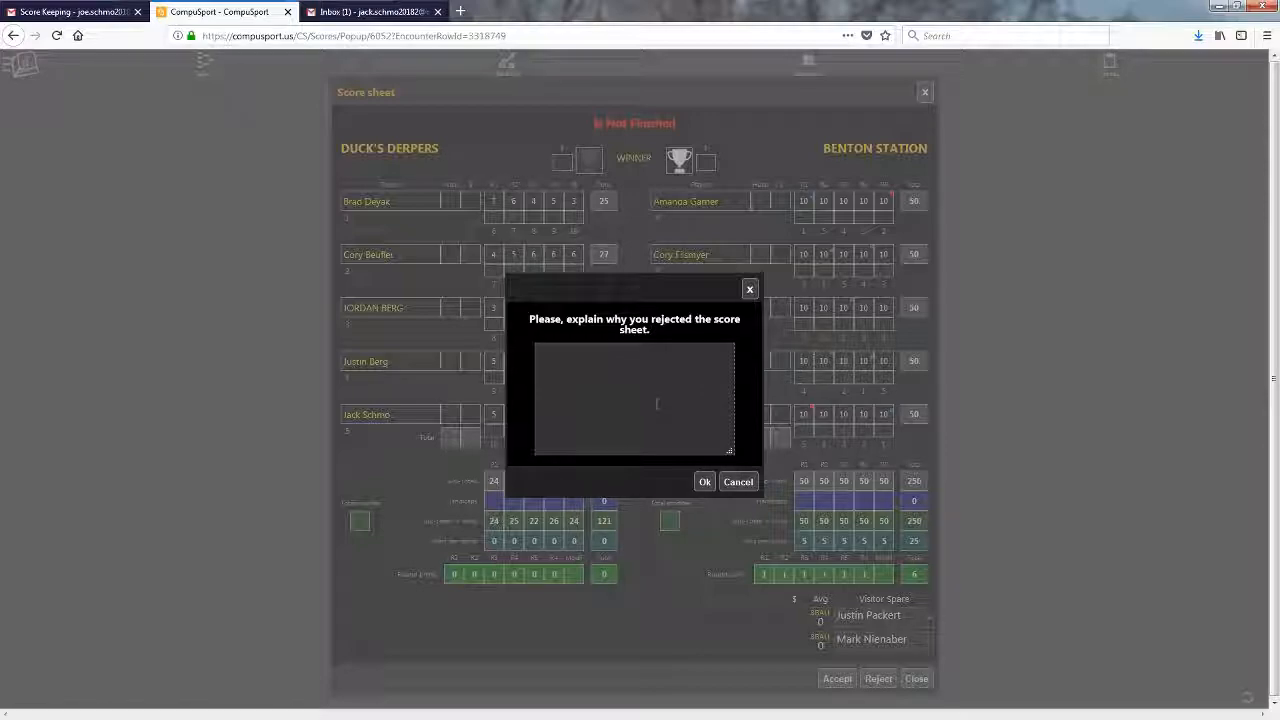
- Reject the score sheet citing a missed ERO in round 3 and an extra ERO, then move the CompuSport tab first
{"action": "left_click", "coordinate": [657, 403]}
{"action": "type", "text": "Heather did not get ERO"}
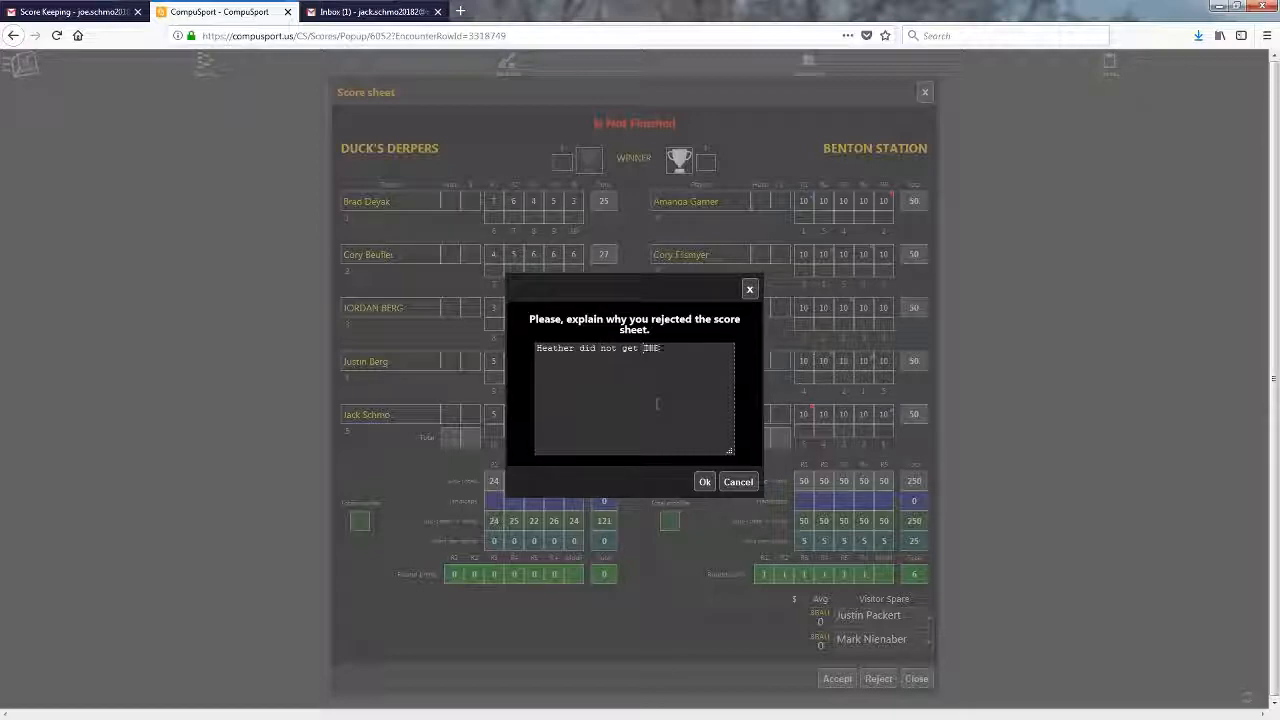
{"action": "type", "text": " in round 3 and Curt had an ERO, in ro"}
{"action": "type", "text": "nd 4"}
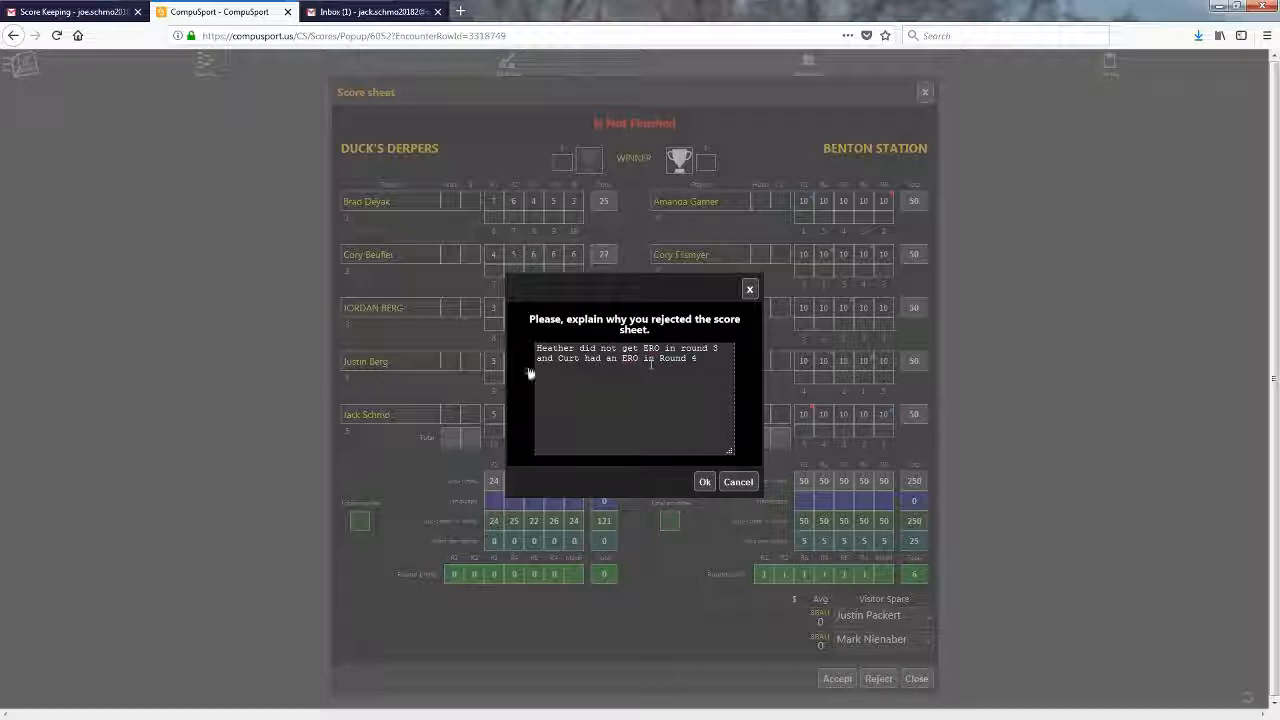
{"action": "left_click", "coordinate": [705, 483]}
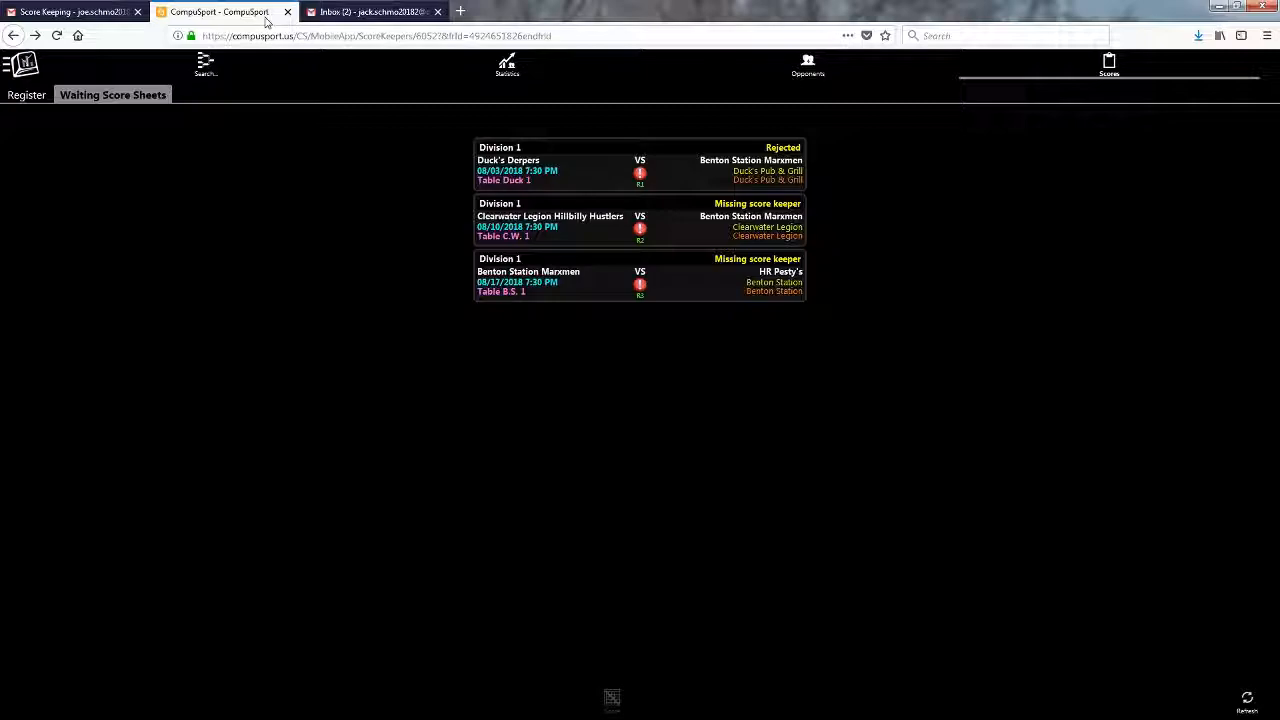
{"action": "left_click_drag", "start_coordinate": [266, 20], "coordinate": [128, 24]}
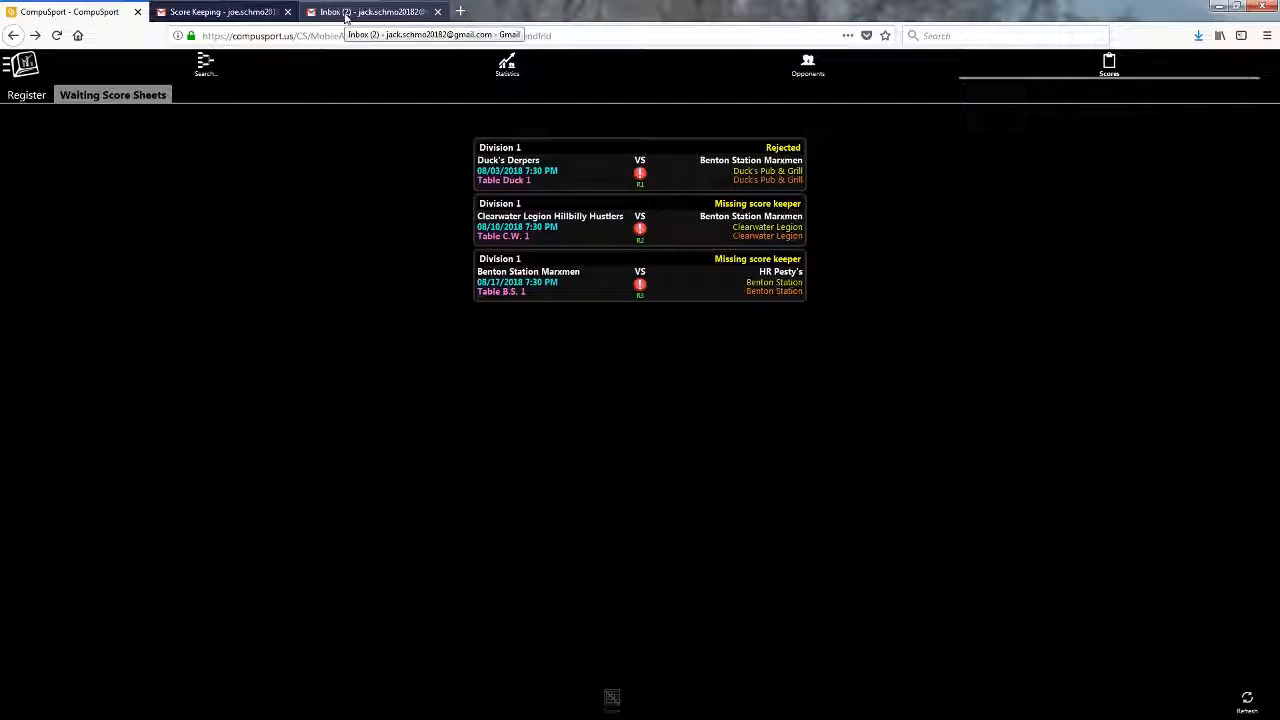
- Refresh the inbox and switch to the Duck's Derpers scorekeeper's Gmail inbox
{"action": "left_click", "coordinate": [200, 17]}
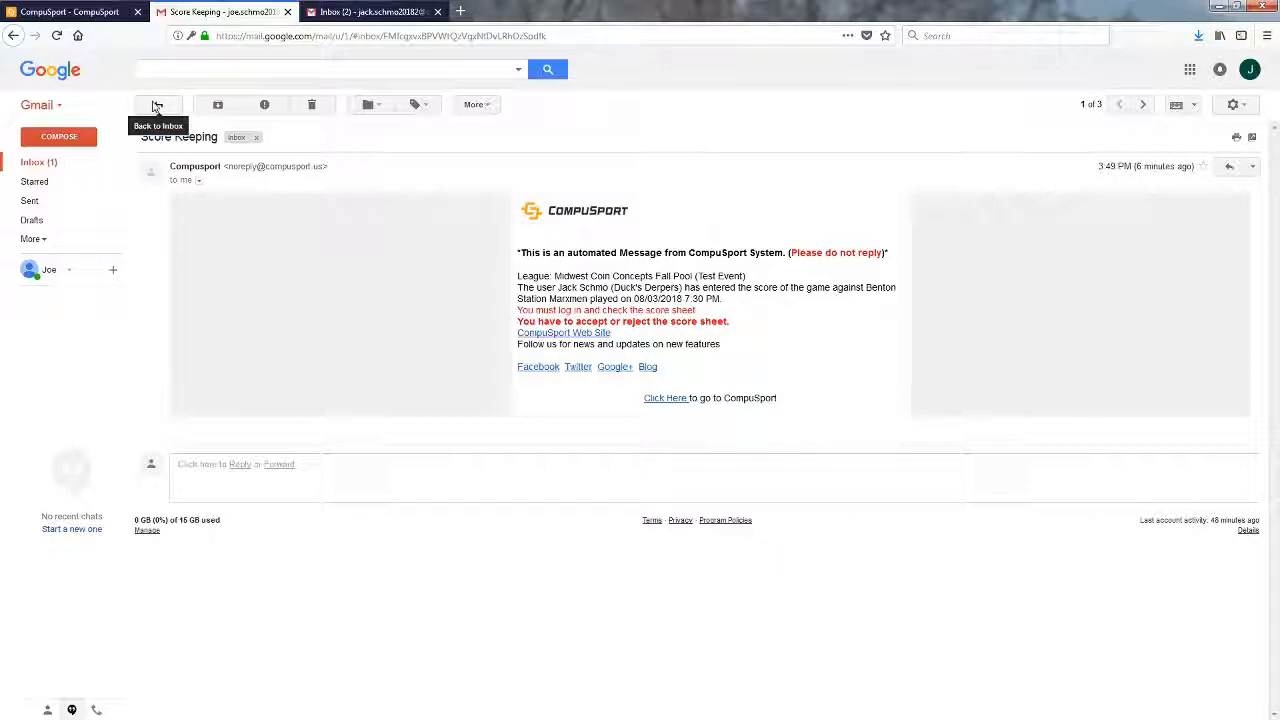
{"action": "left_click", "coordinate": [157, 106]}
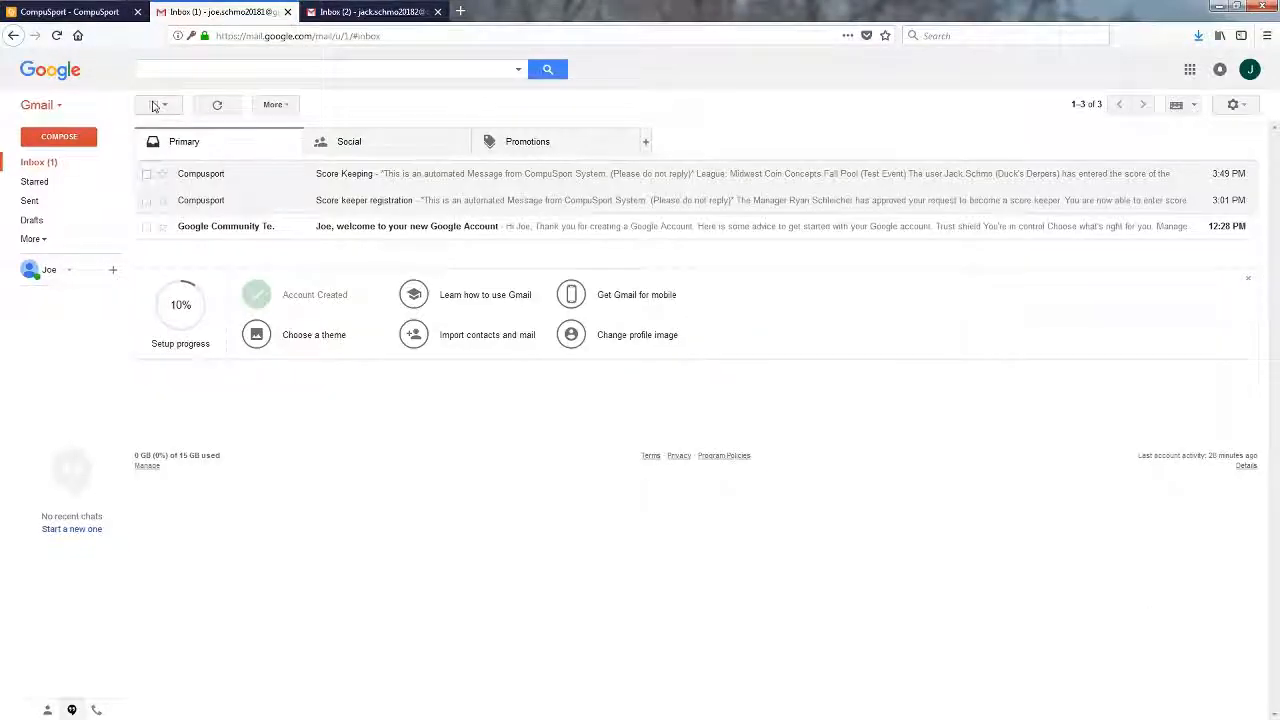
{"action": "left_click", "coordinate": [217, 106]}
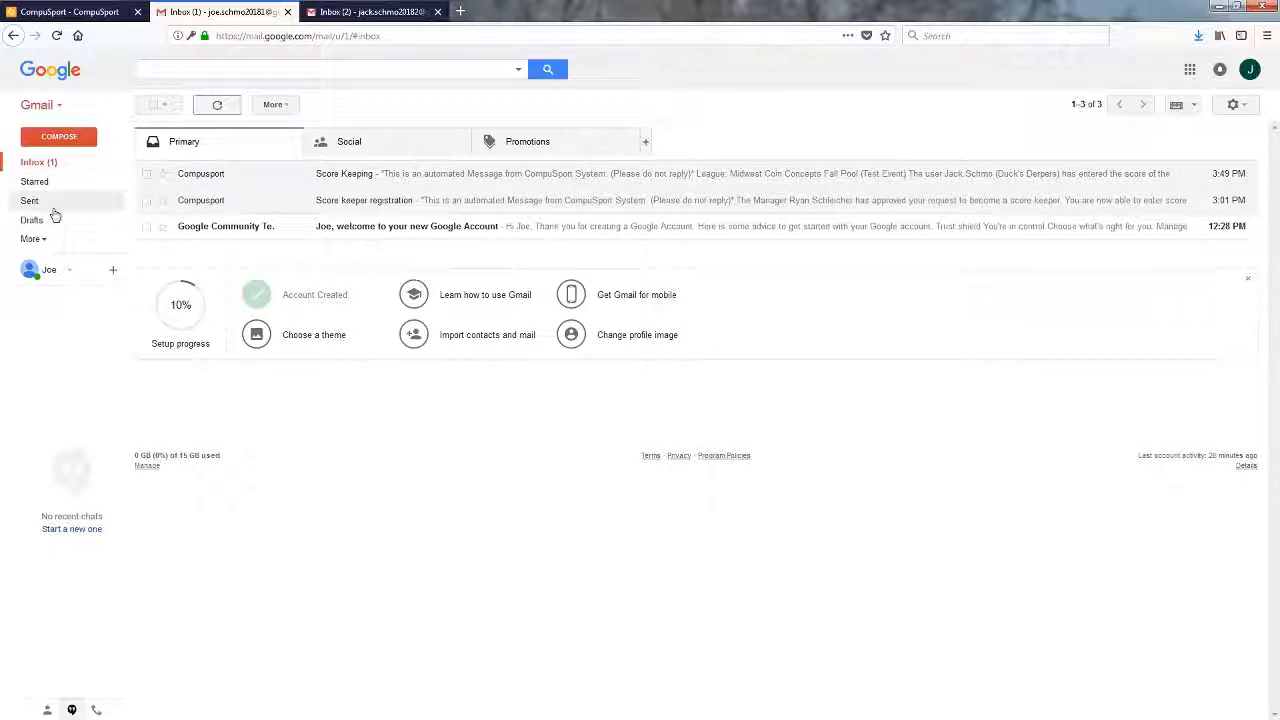
{"action": "left_click", "coordinate": [358, 17]}
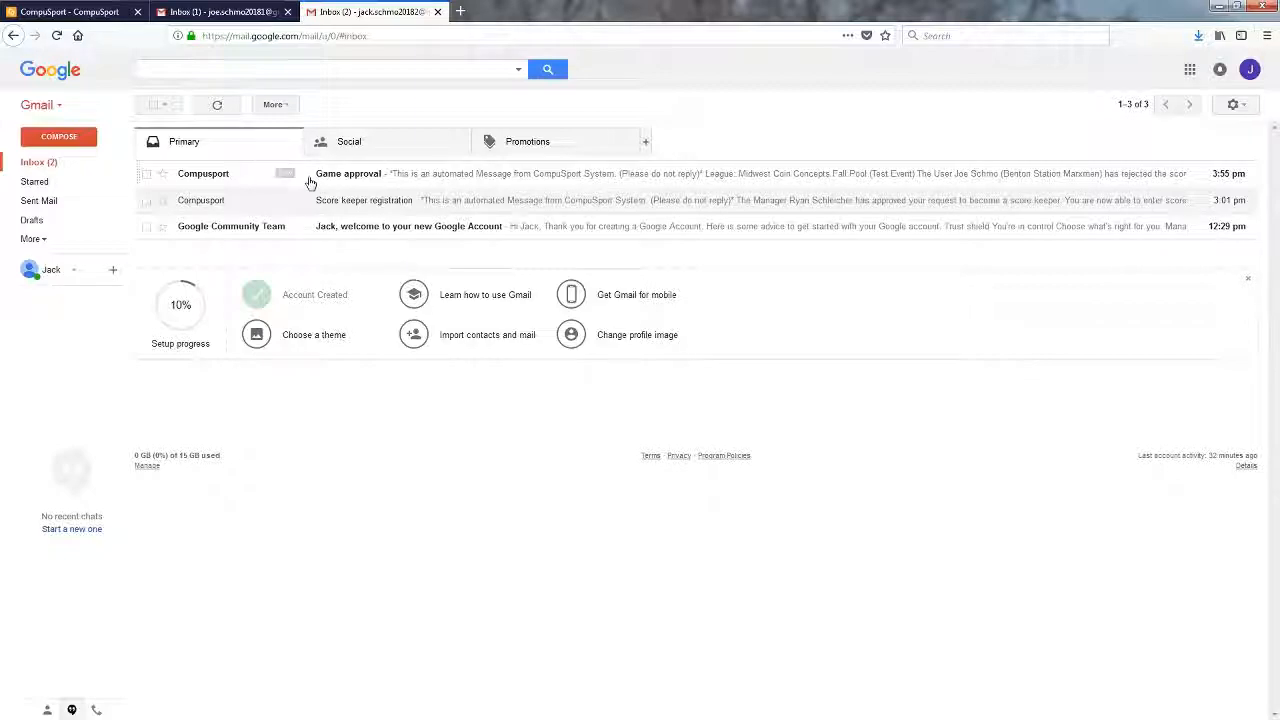
- Read the Game approval email's rejection reasons about EROs in rounds 3 and 4, and check sender details
{"action": "left_click", "coordinate": [380, 177]}
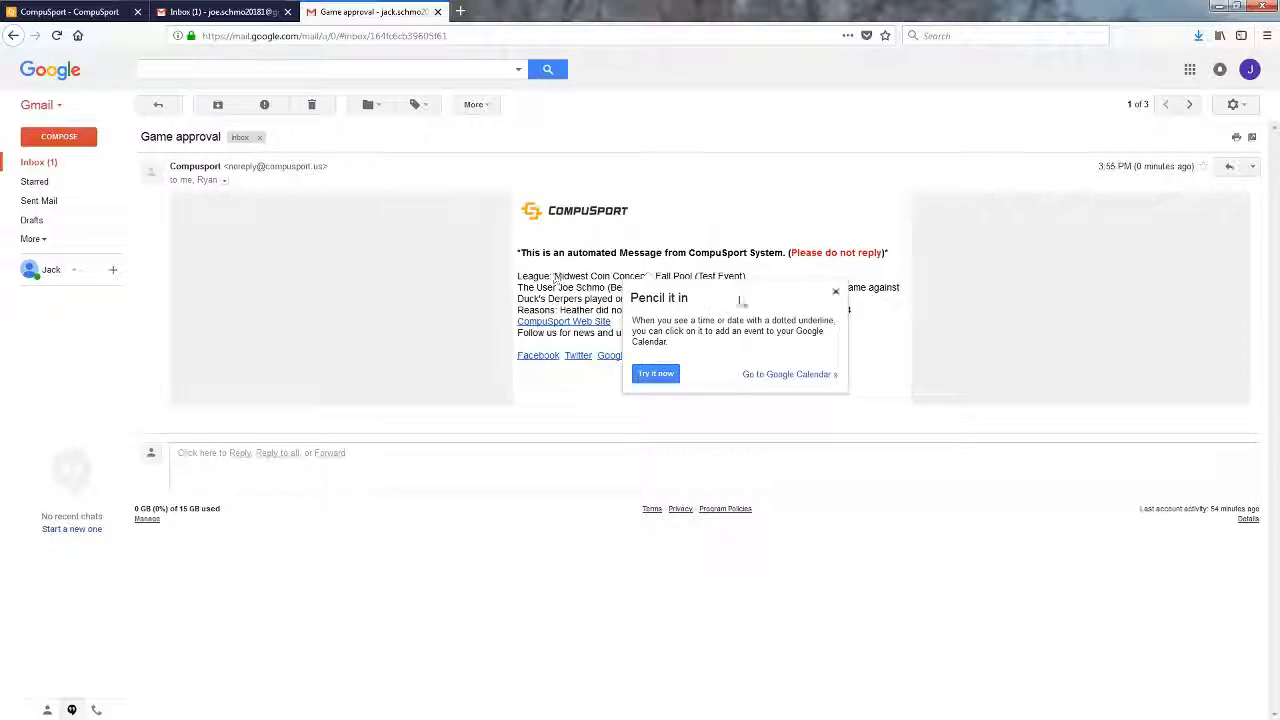
{"action": "left_click", "coordinate": [836, 293]}
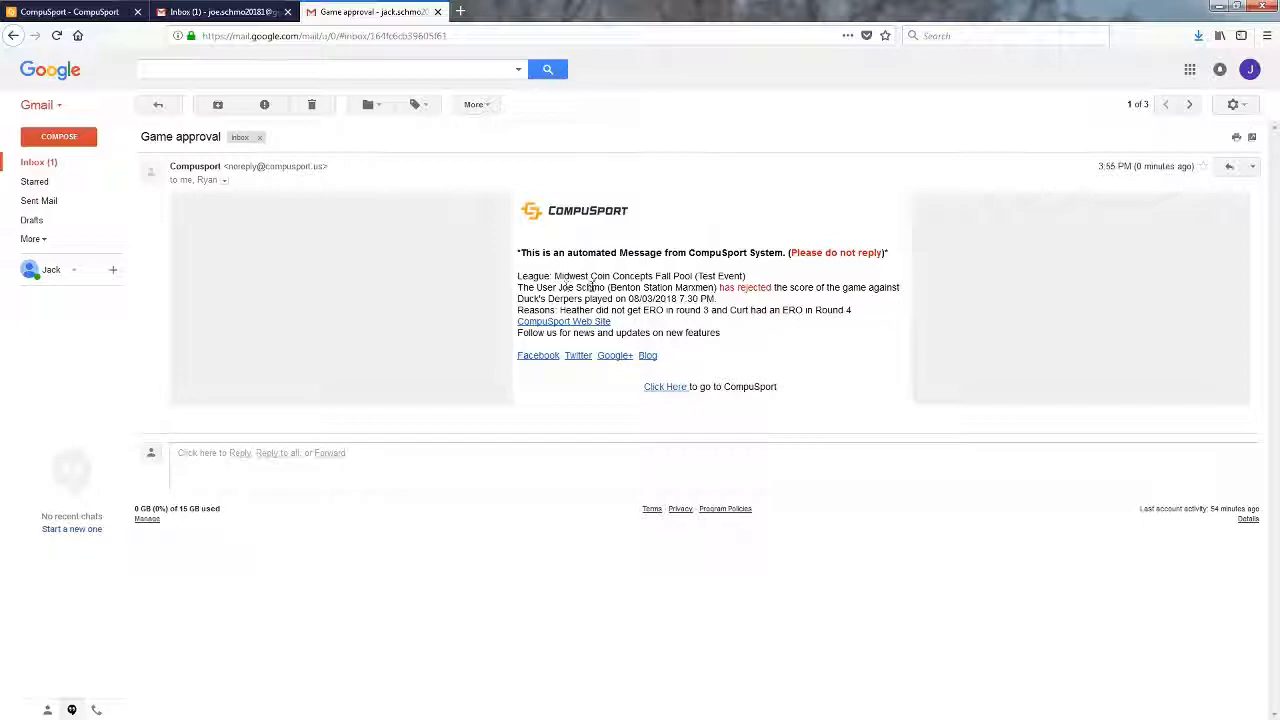
{"action": "left_click_drag", "start_coordinate": [717, 287], "coordinate": [773, 289]}
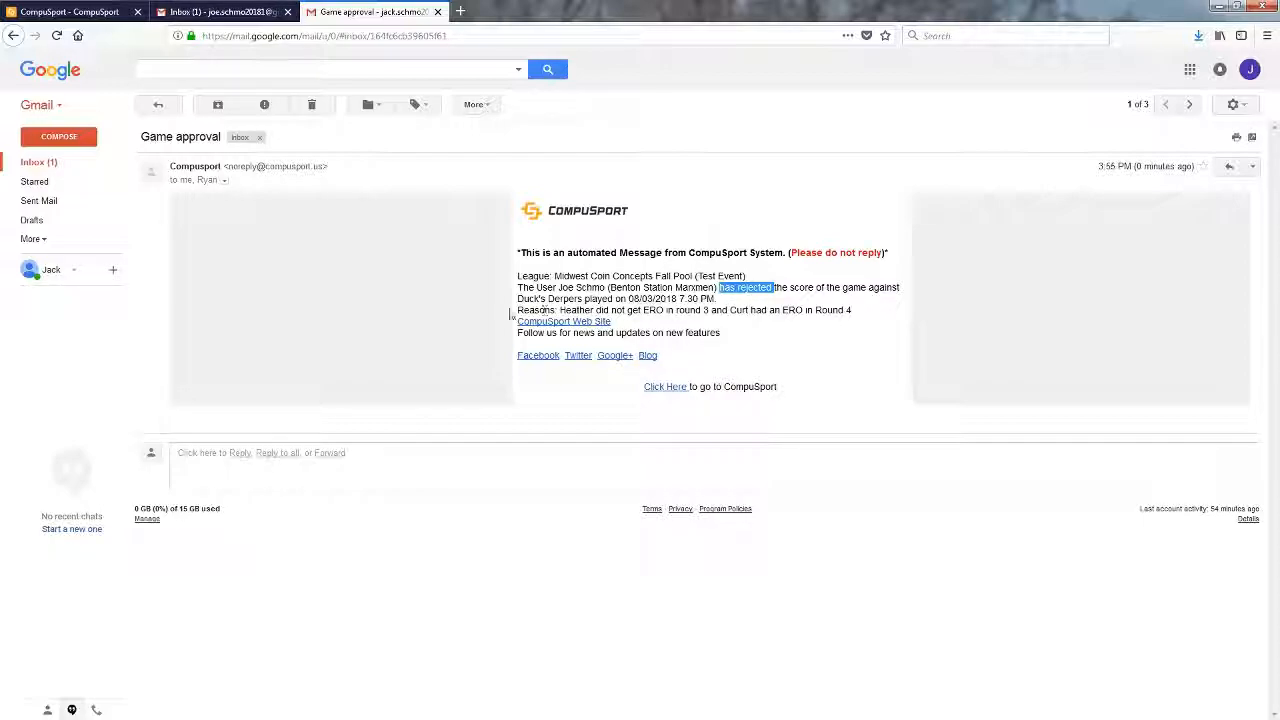
{"action": "left_click_drag", "start_coordinate": [561, 310], "coordinate": [826, 313]}
{"action": "left_click", "coordinate": [823, 320]}
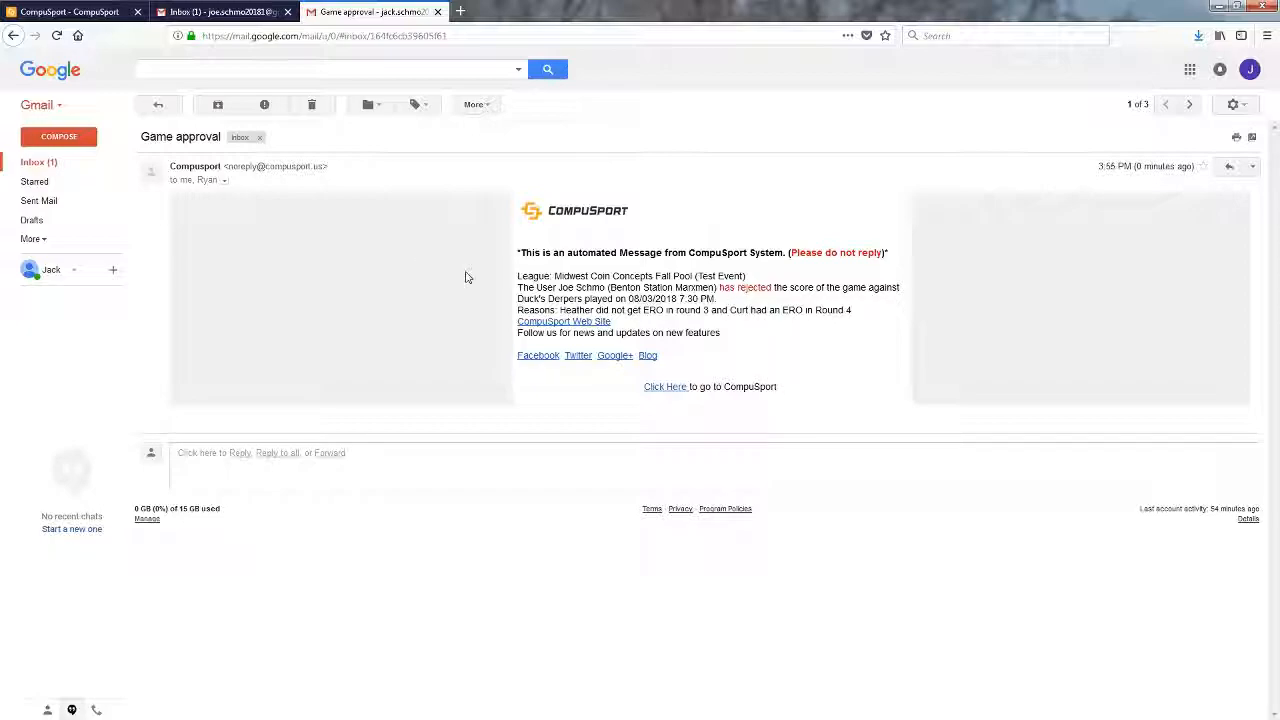
{"action": "left_click", "coordinate": [224, 183]}
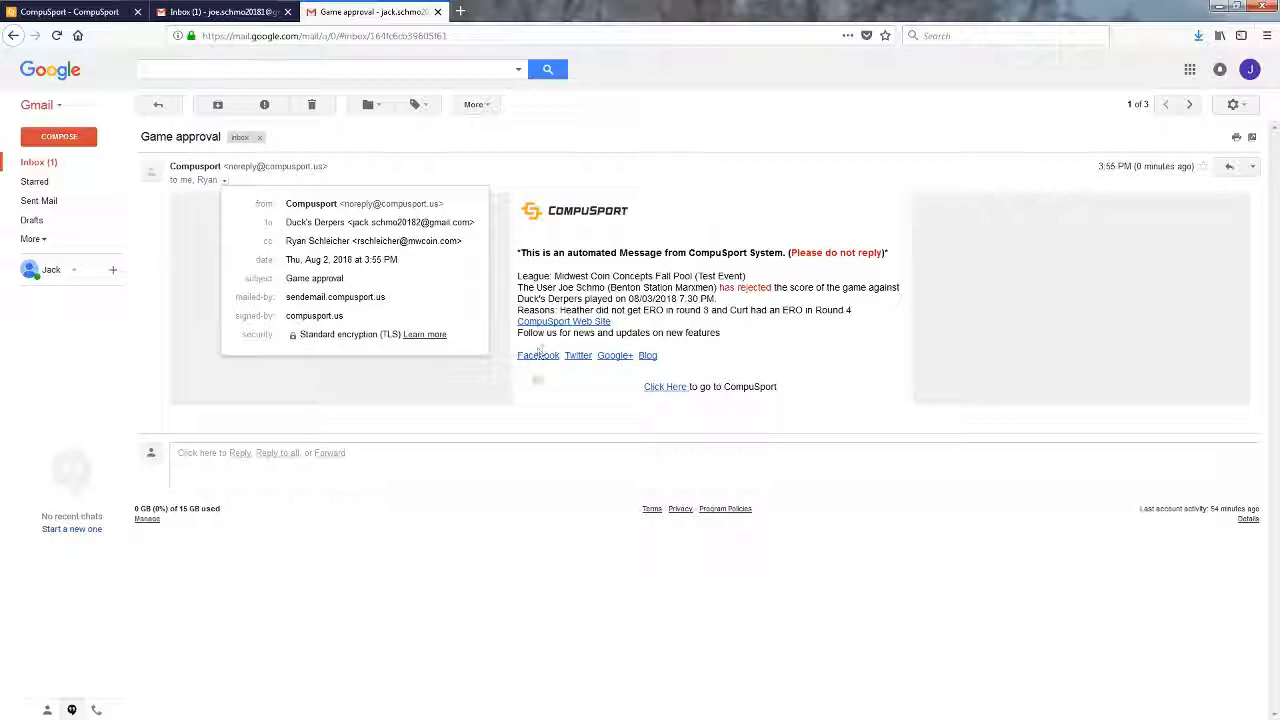
{"action": "left_click", "coordinate": [230, 453]}
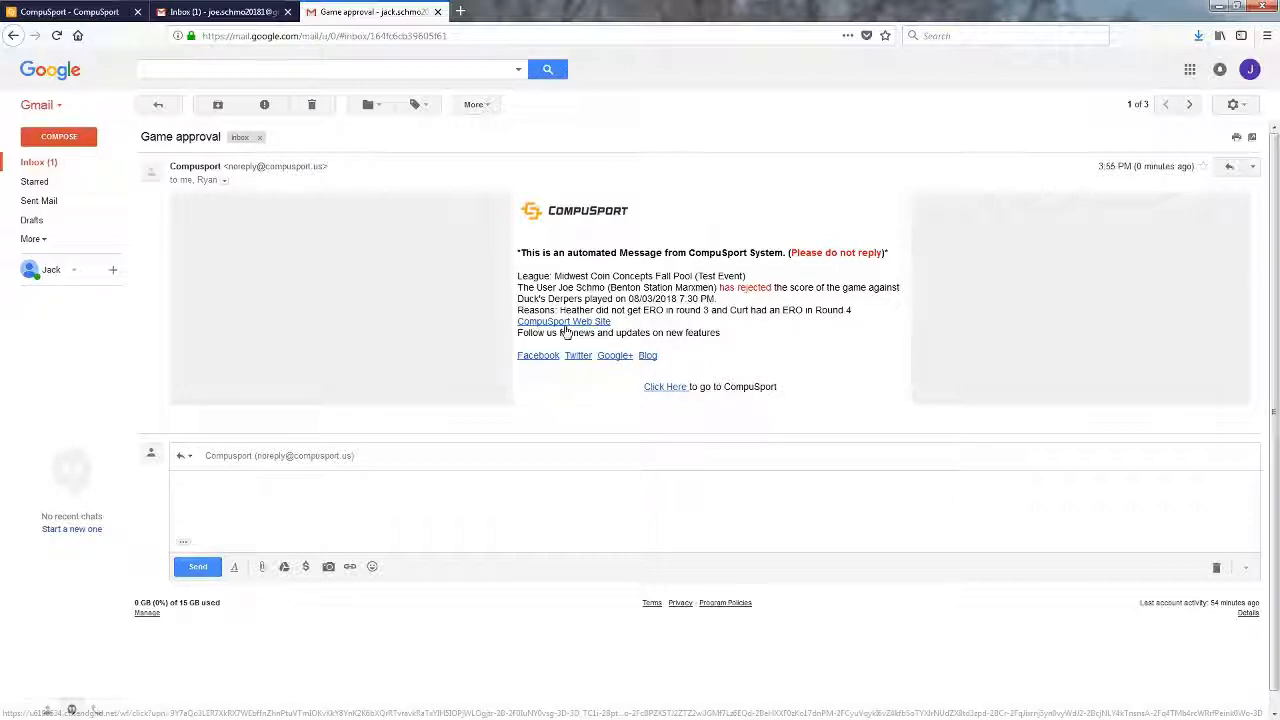
- Return to CompuSport and log out of the current scorekeeper account
{"action": "left_click", "coordinate": [70, 12]}
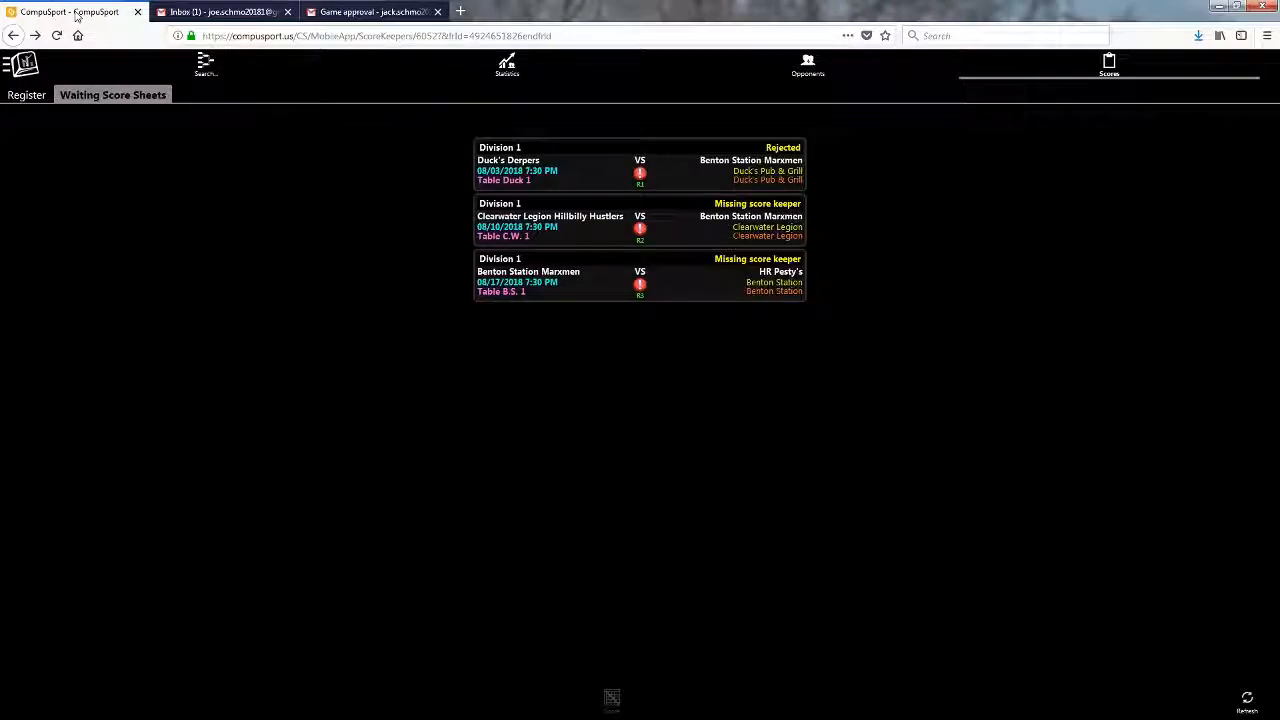
{"action": "left_click", "coordinate": [30, 70]}
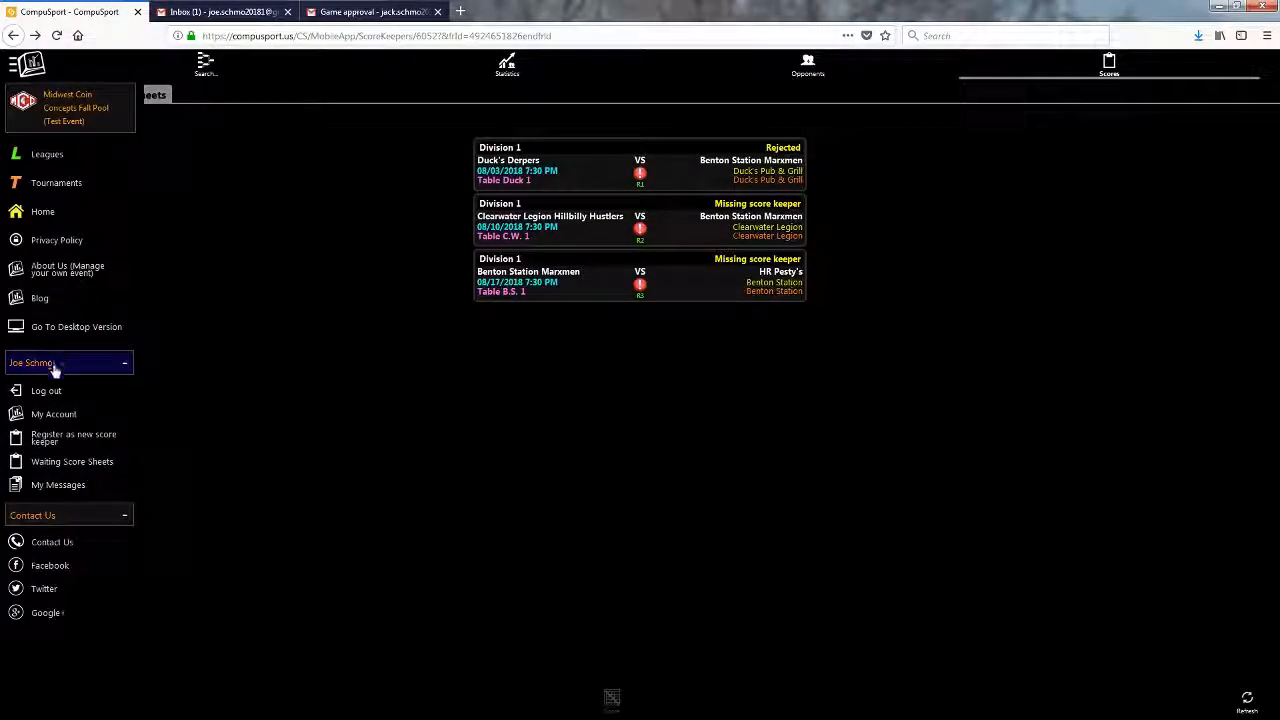
{"action": "left_click", "coordinate": [55, 396]}
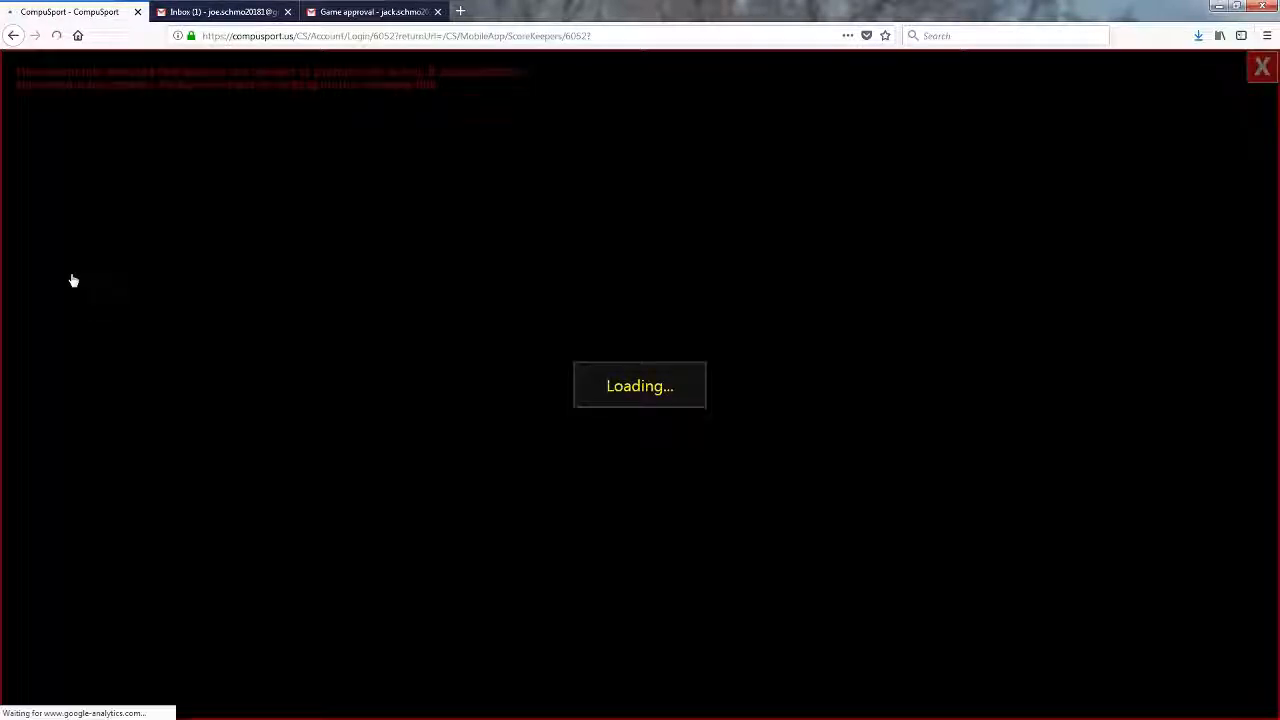
- Sign in as the Duck's Derpers scorekeeper with the saved email and select the rejected Benton Station game
{"action": "left_click", "coordinate": [646, 132]}
{"action": "type", "text": "jack"}
{"action": "left_click", "coordinate": [675, 153]}
{"action": "left_click", "coordinate": [675, 159]}
{"action": "key", "text": "Return"}
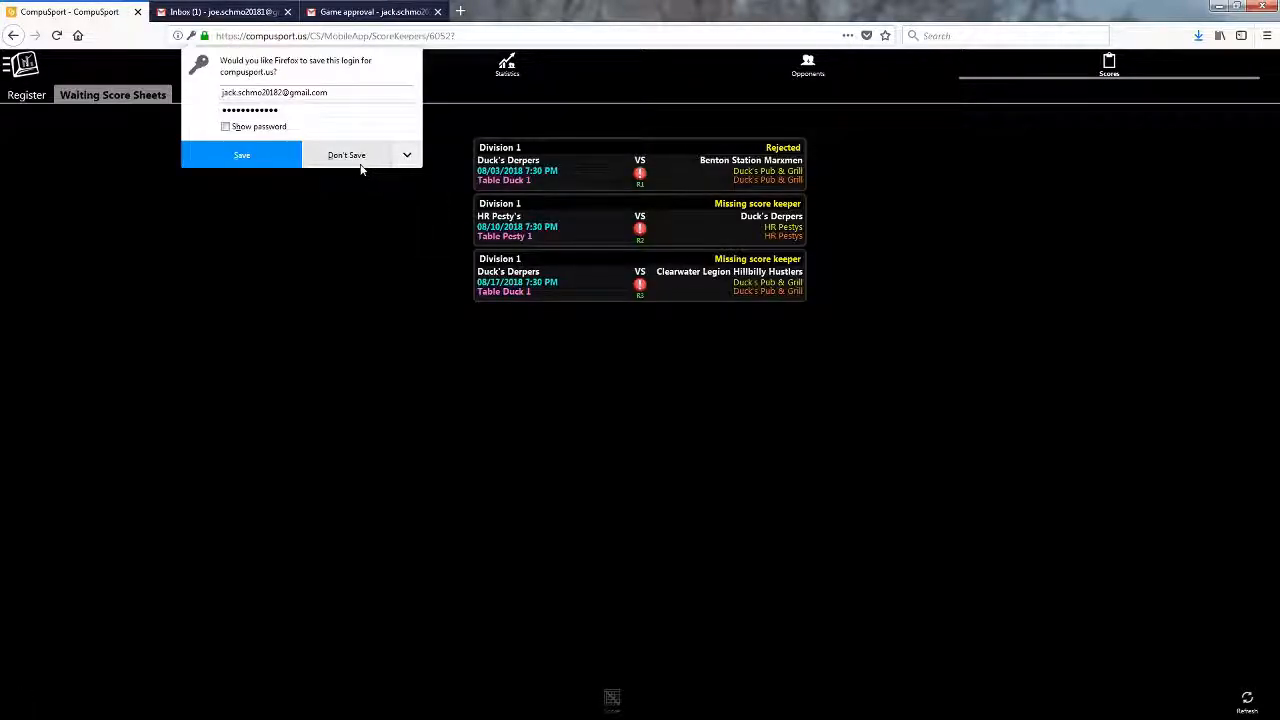
{"action": "left_click", "coordinate": [347, 156]}
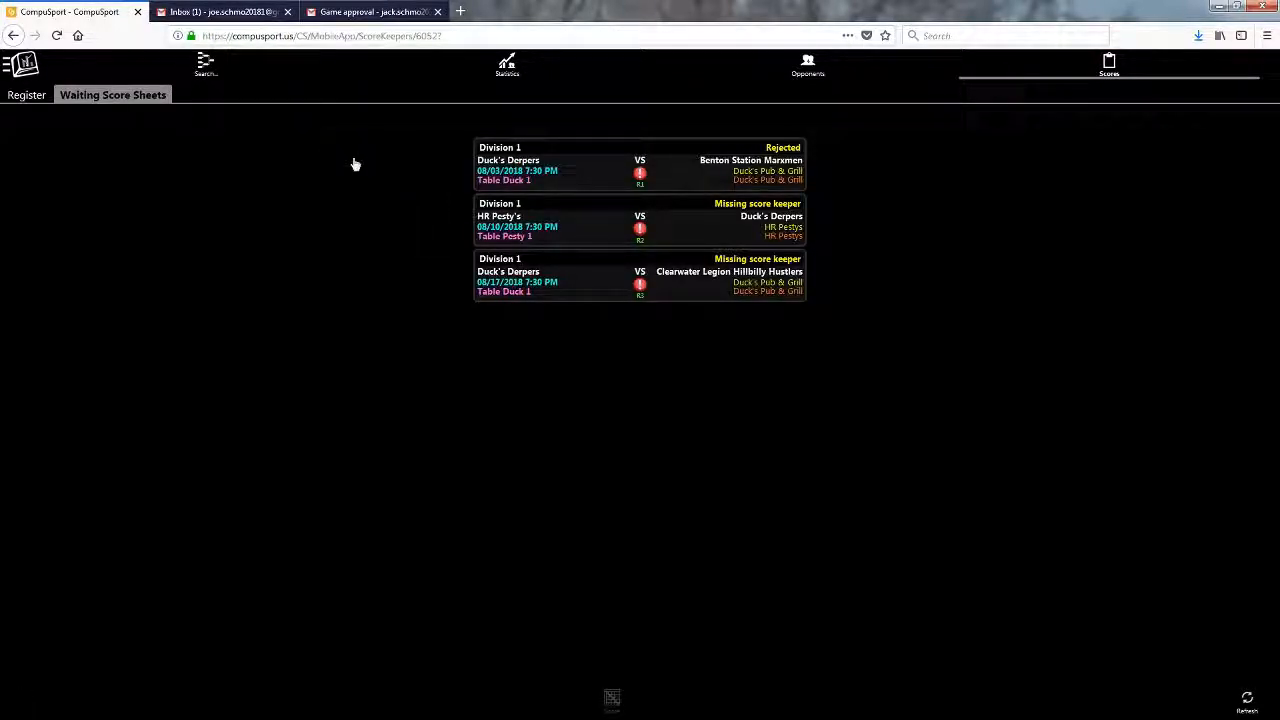
{"action": "left_click", "coordinate": [607, 176]}
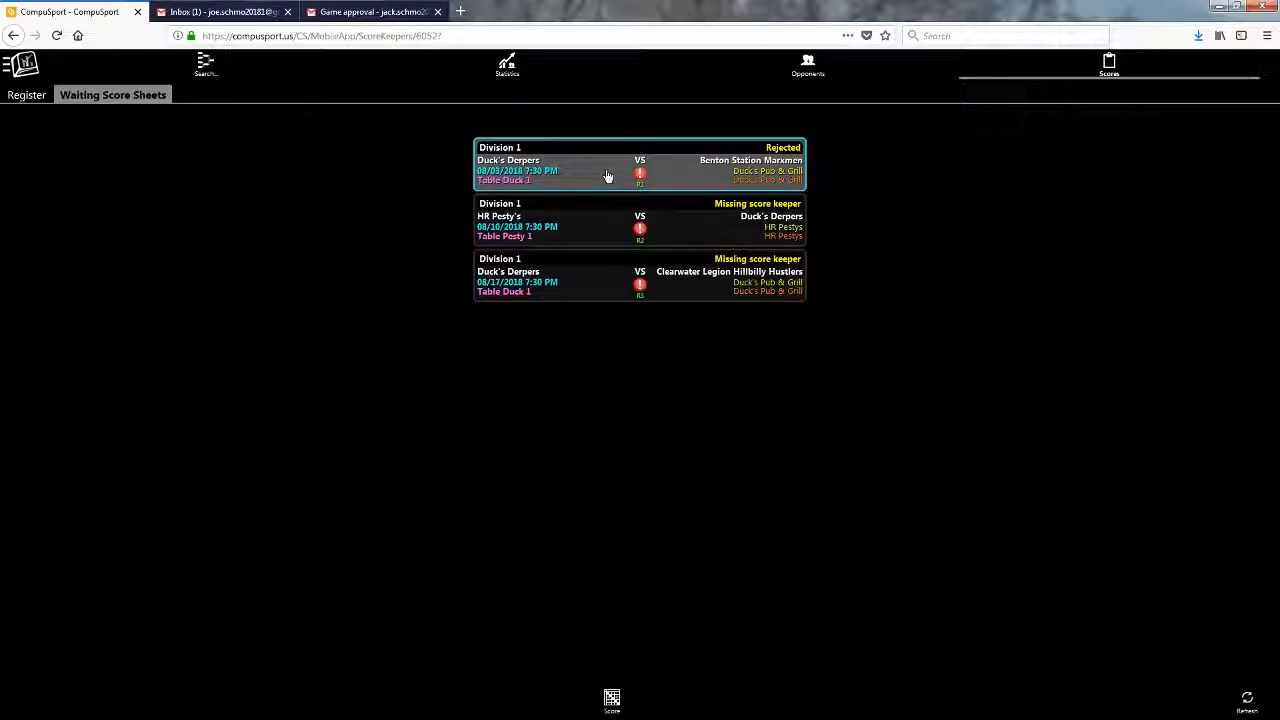
- On the score sheet, clear the fifth Benton Station player's R3 ERO and mark Ero on the third player's R4
{"action": "left_click", "coordinate": [612, 698]}
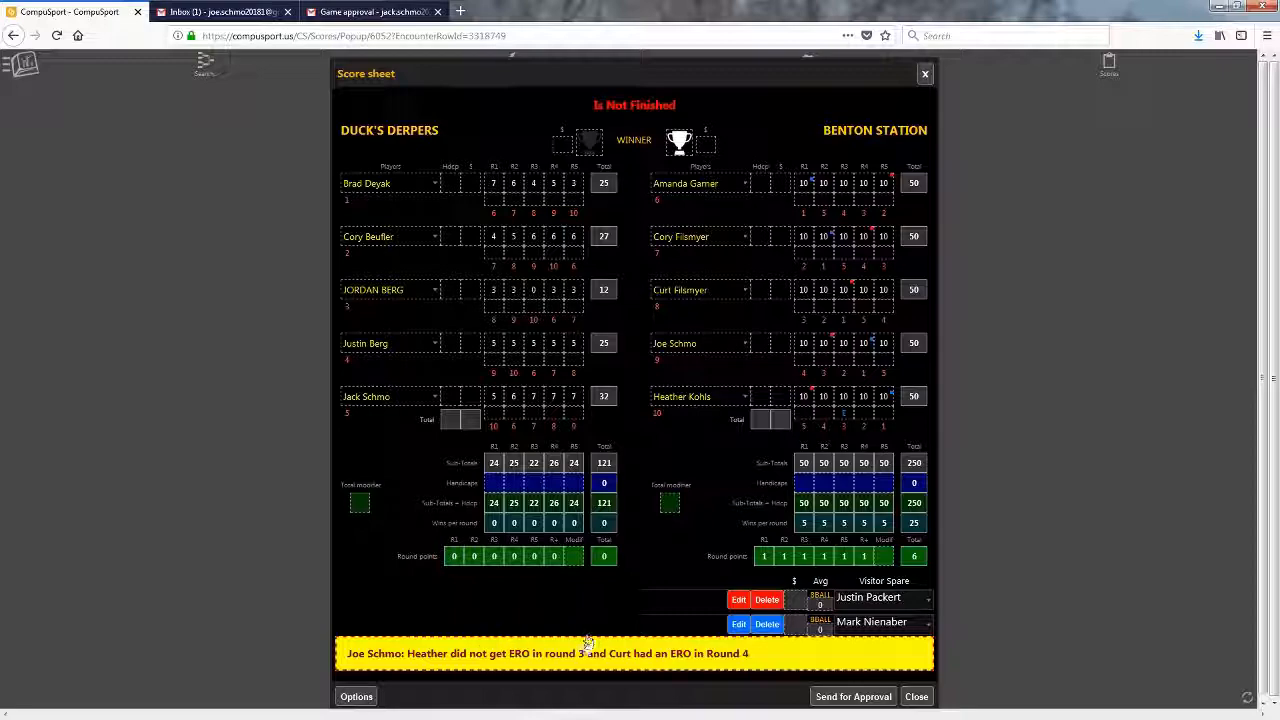
{"action": "left_click", "coordinate": [843, 415]}
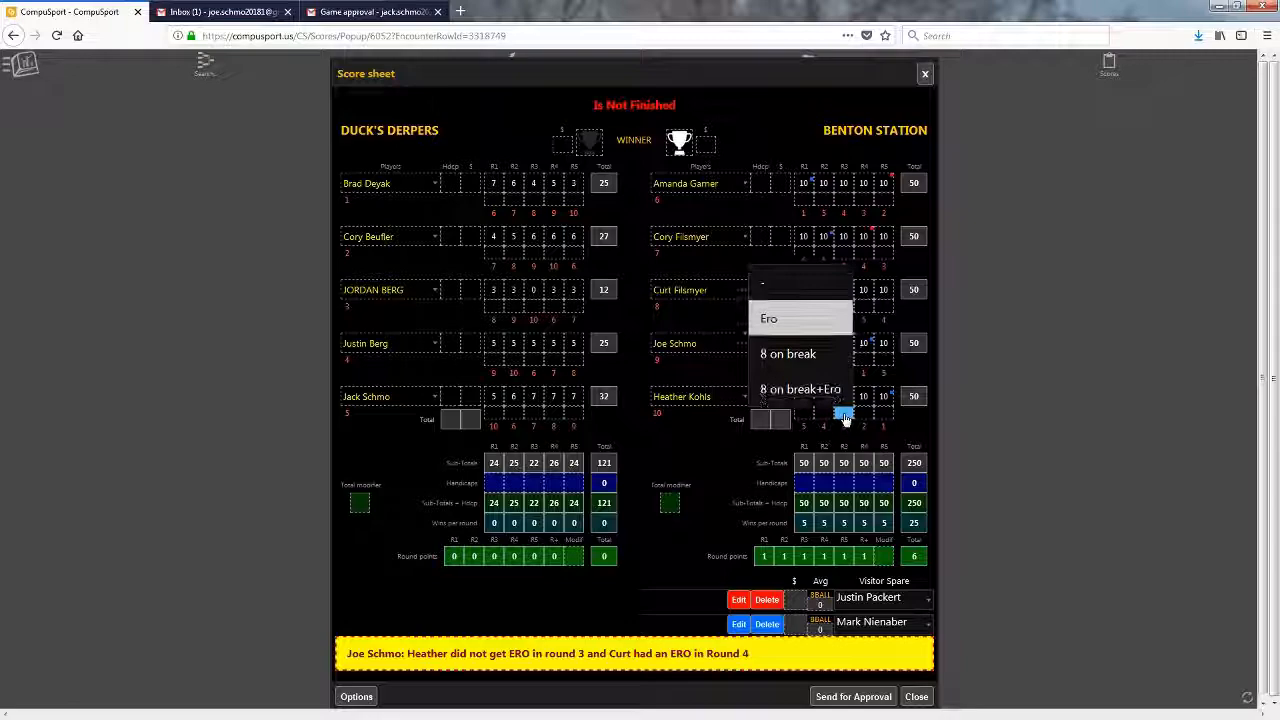
{"action": "left_click", "coordinate": [769, 289]}
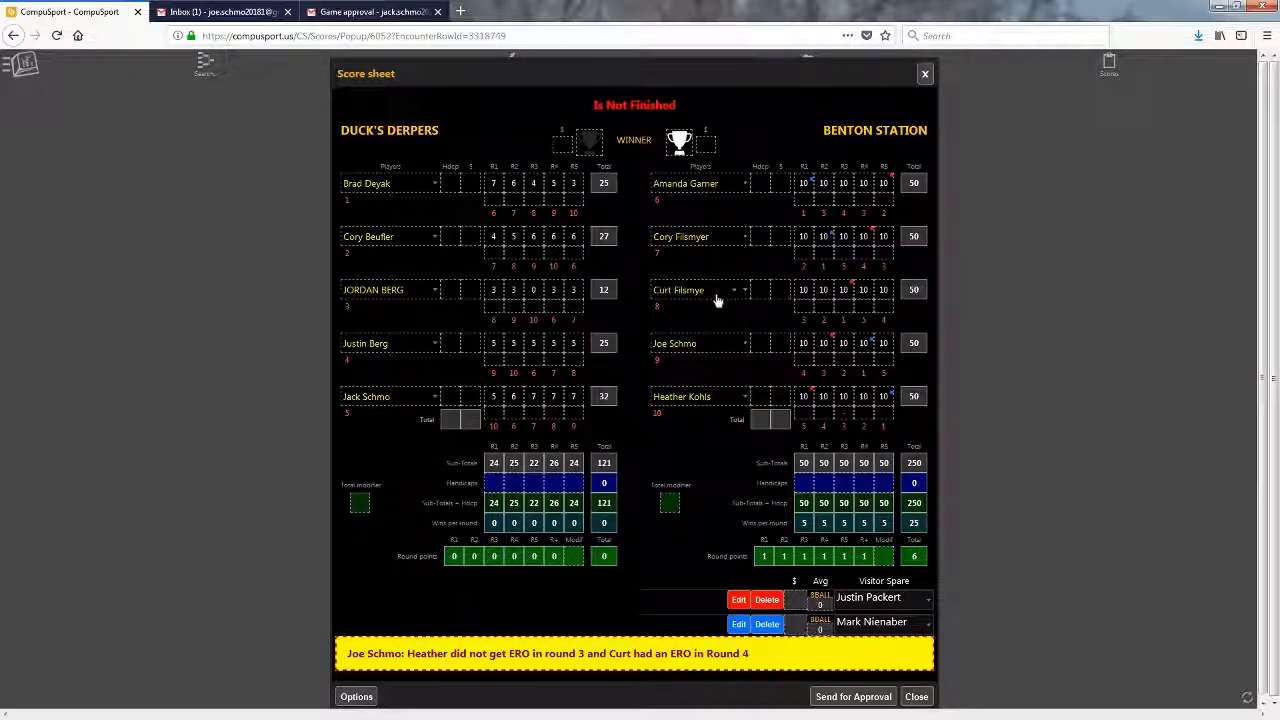
{"action": "left_click", "coordinate": [862, 312]}
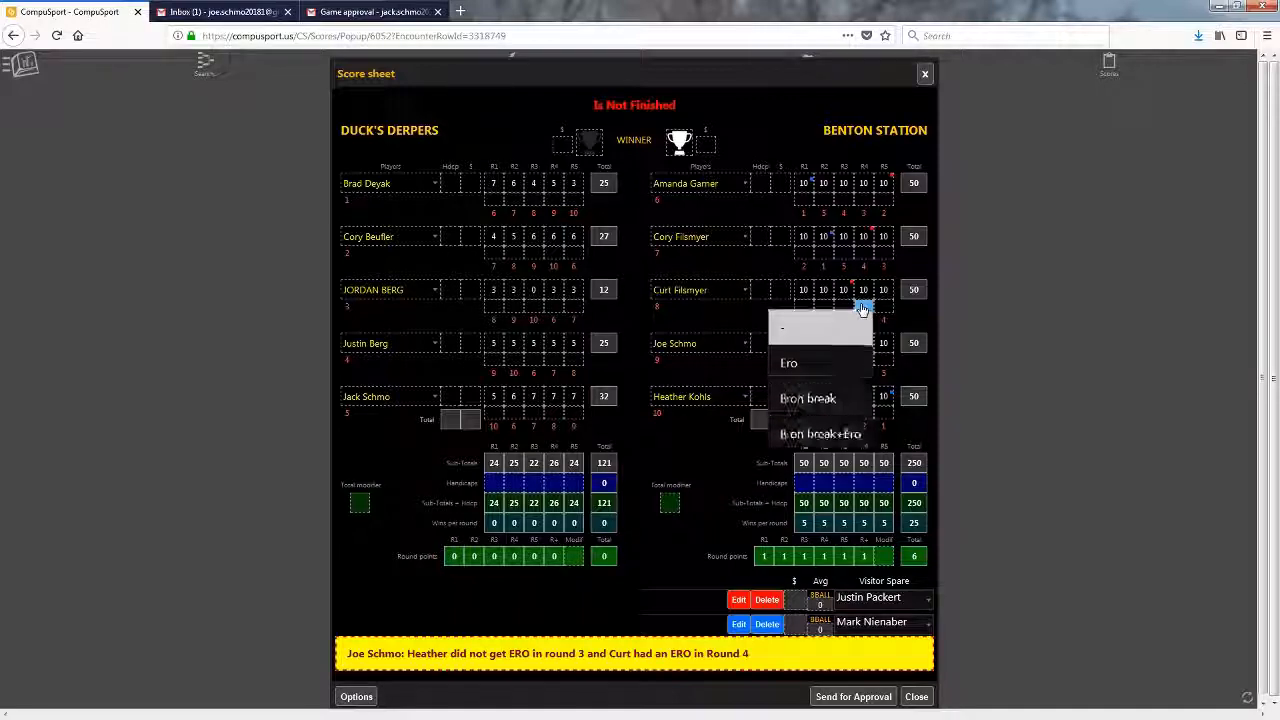
{"action": "left_click", "coordinate": [788, 366]}
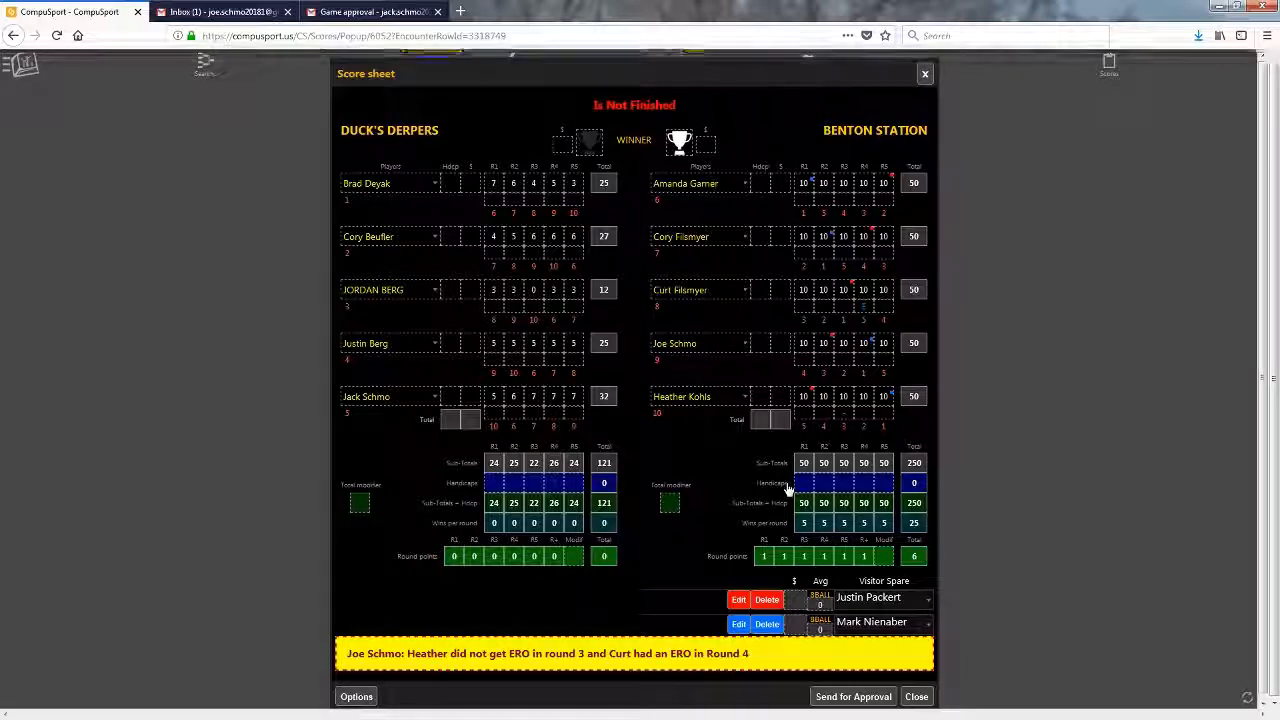
- Send the corrected score sheet for approval, confirm it, and go to the other scorekeeper's Gmail inbox
{"action": "left_click", "coordinate": [848, 697]}
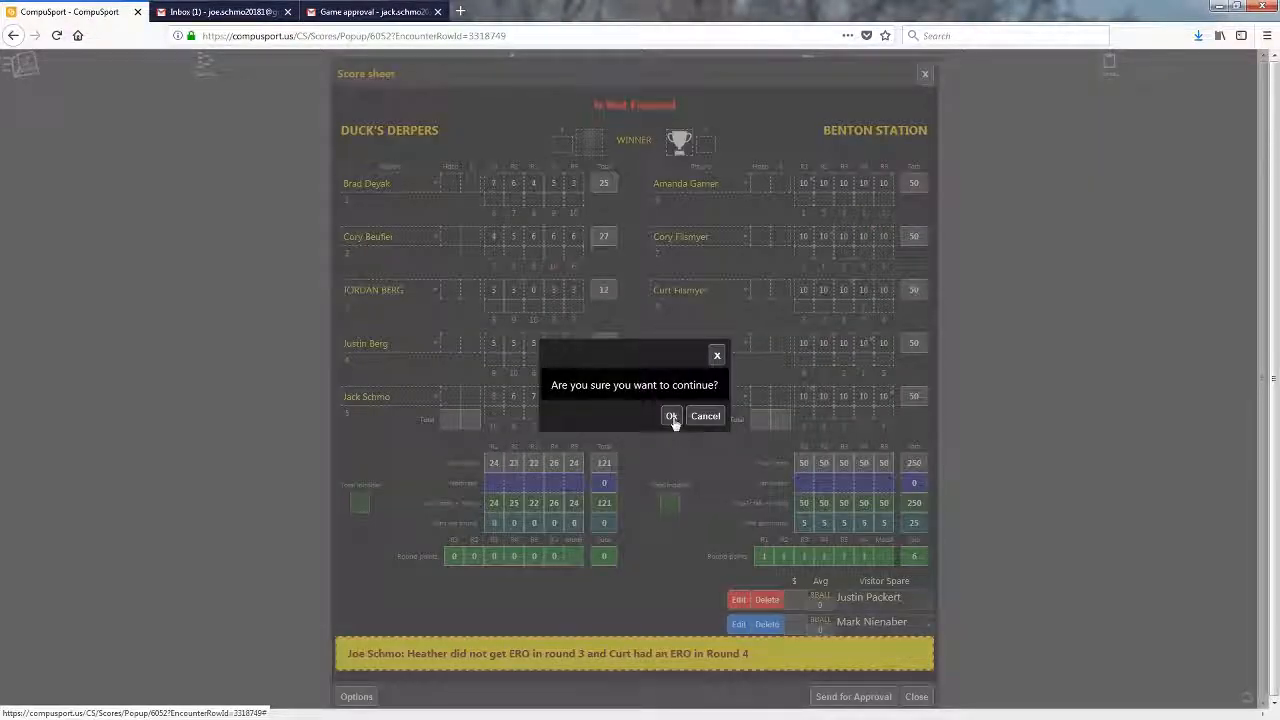
{"action": "left_click", "coordinate": [672, 419]}
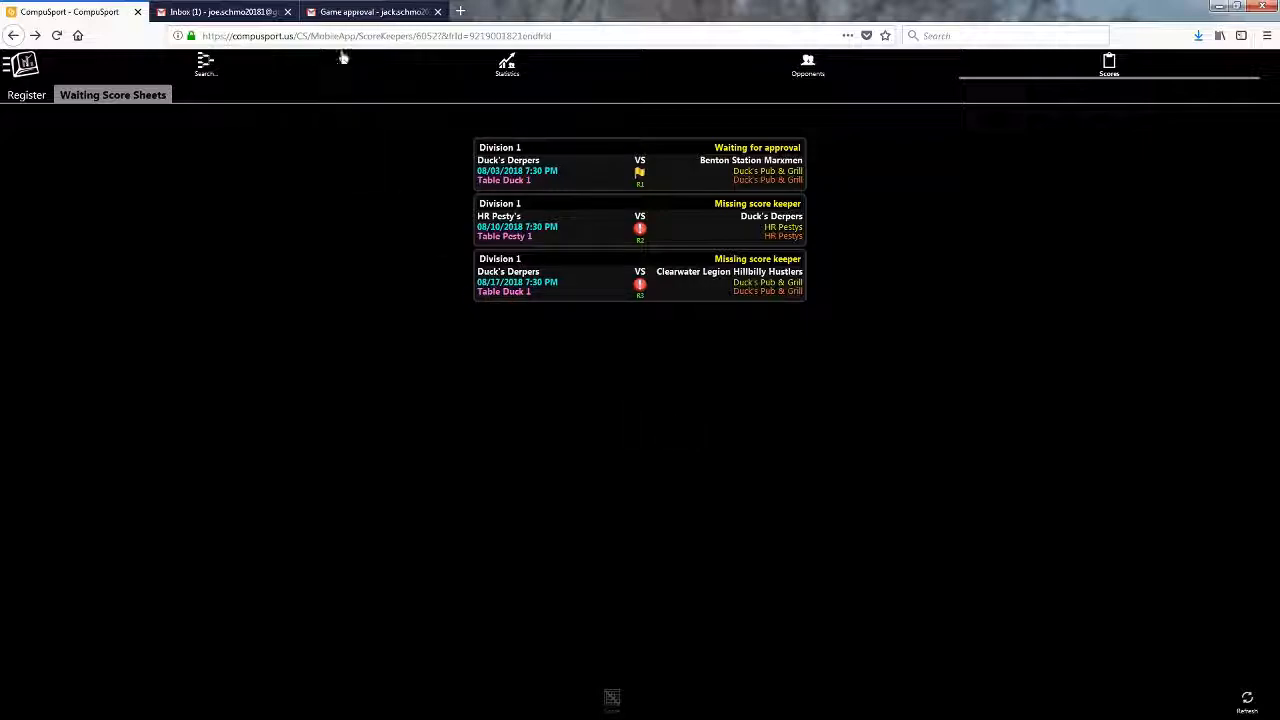
{"action": "left_click", "coordinate": [236, 12]}
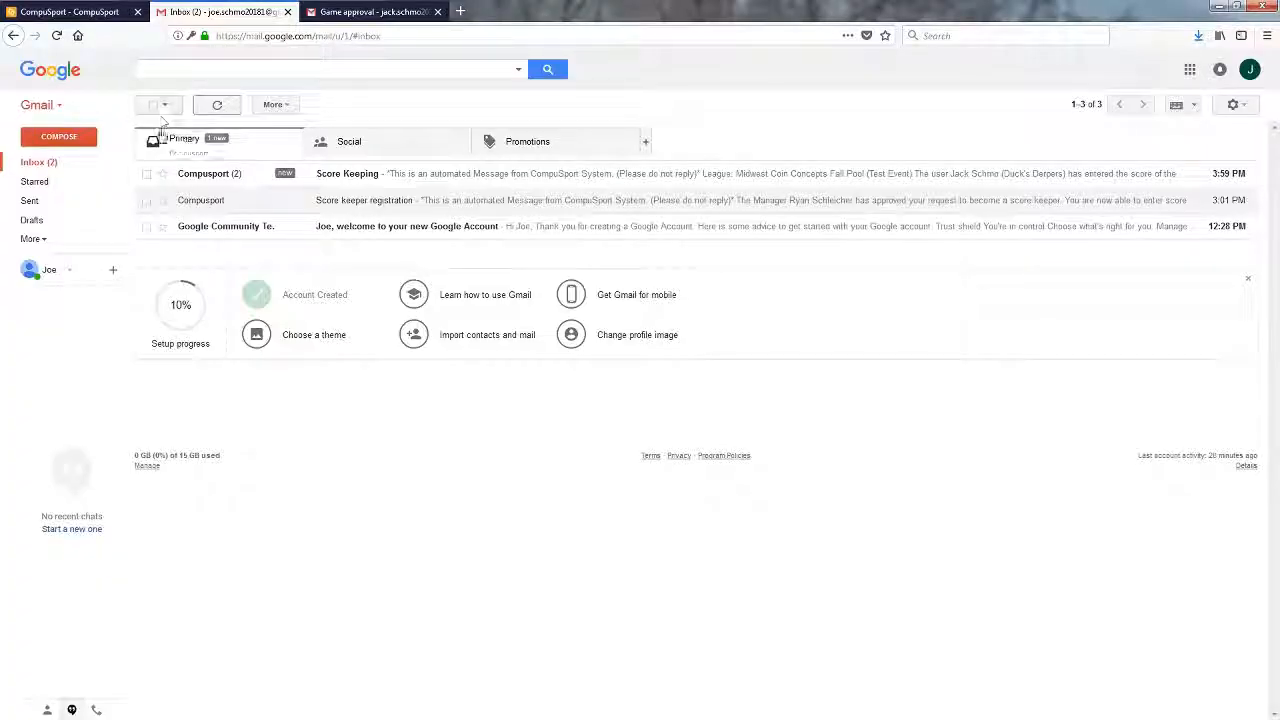
- Read the full Score Keeping email asking to accept or reject the resubmitted sheet, then return to CompuSport
{"action": "left_click", "coordinate": [393, 175]}
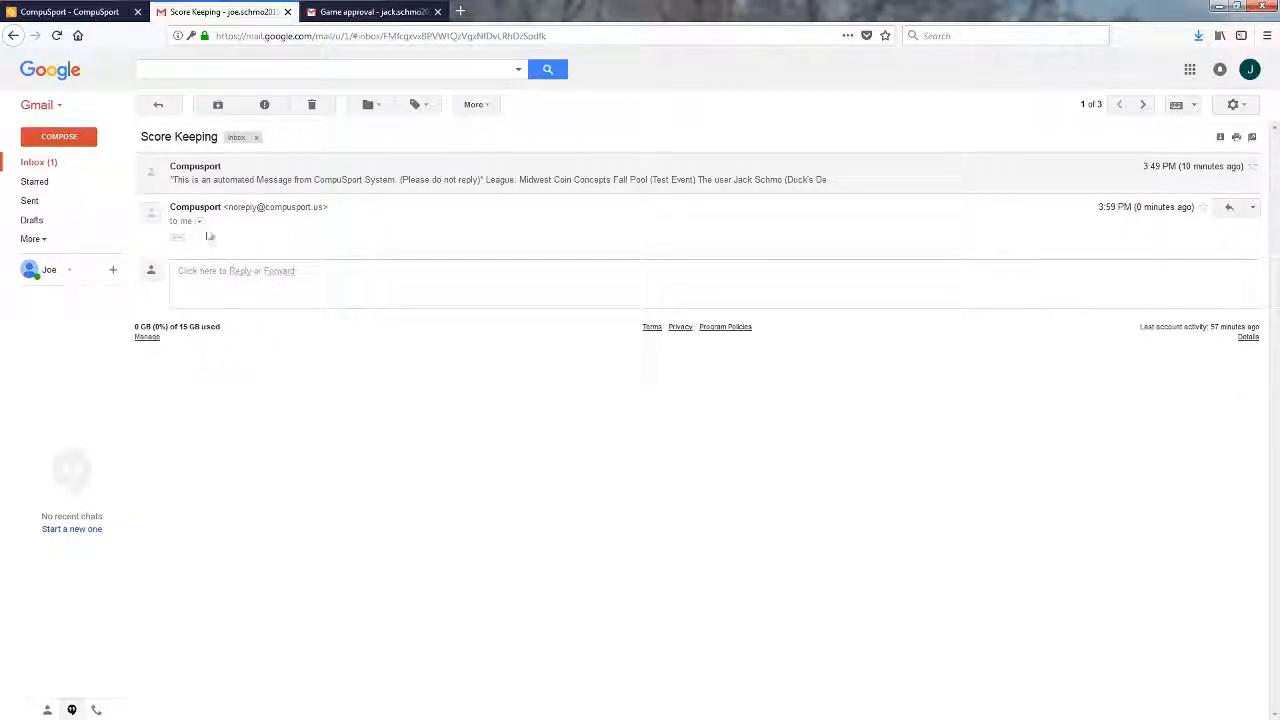
{"action": "left_click", "coordinate": [176, 238]}
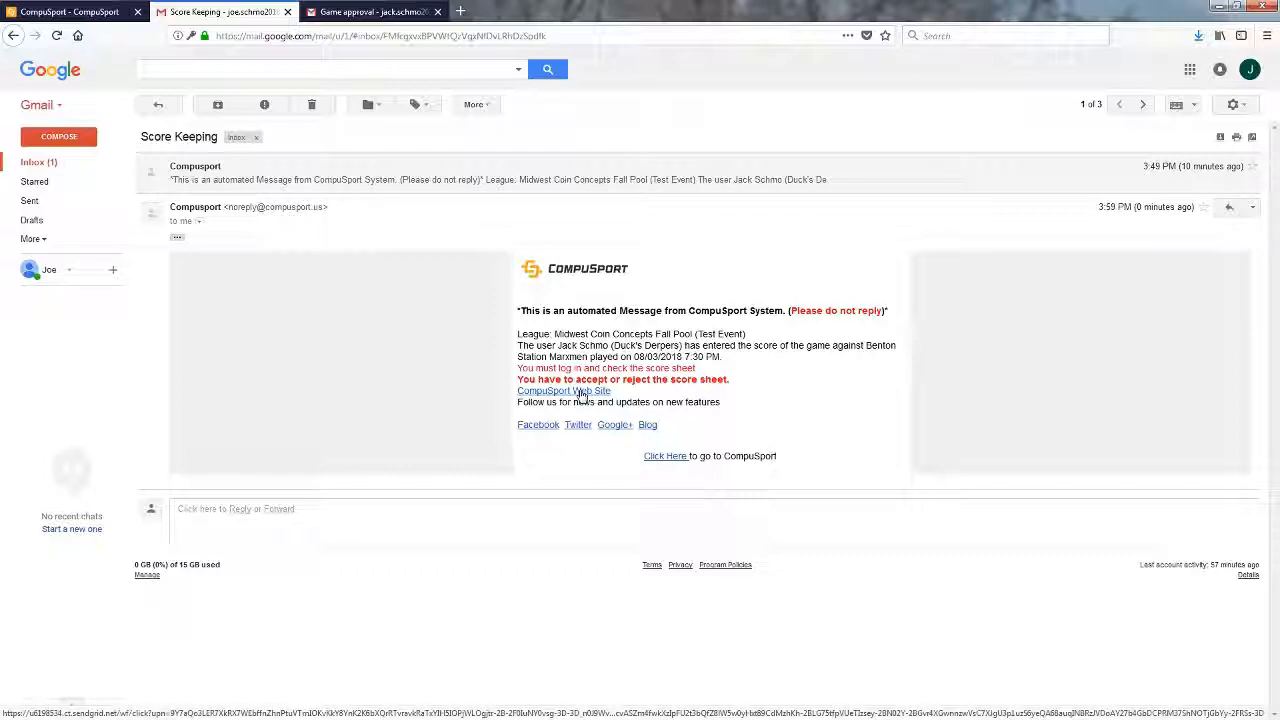
{"action": "left_click", "coordinate": [66, 13]}
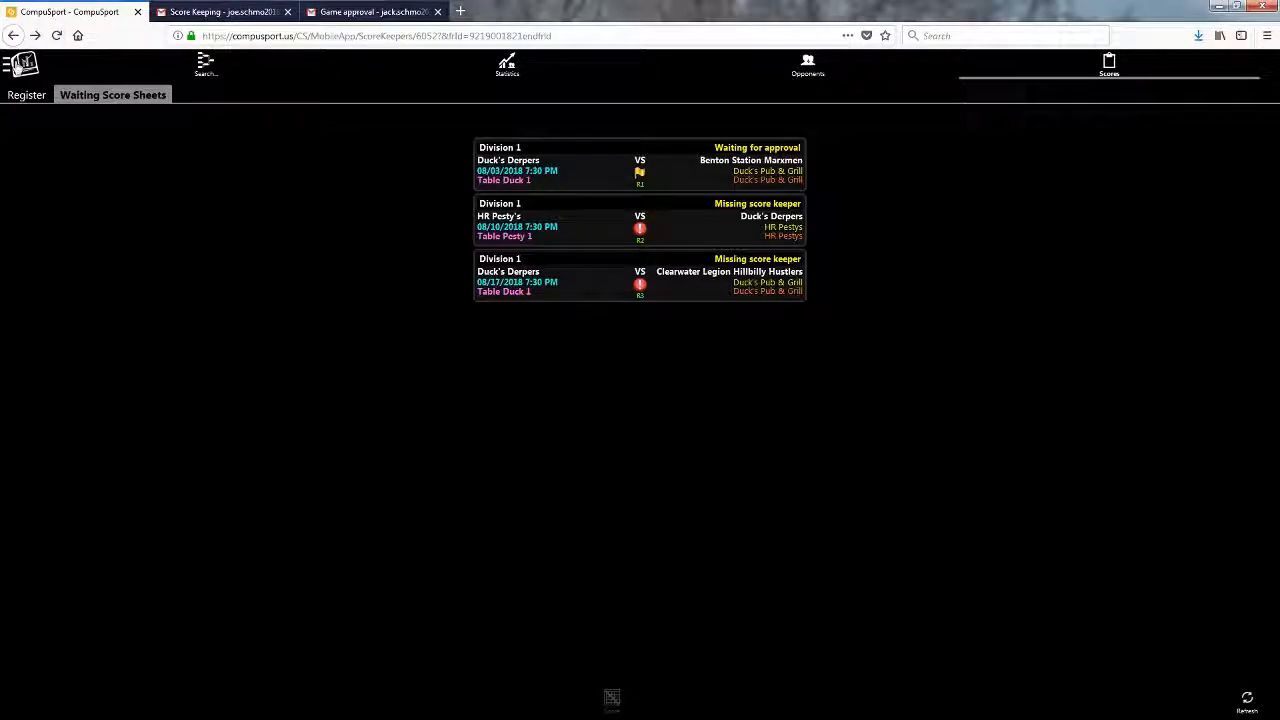
- Log out and sign in as the Benton Station scorekeeper with their email and password, not saving the login
{"action": "left_click", "coordinate": [18, 64]}
{"action": "left_click", "coordinate": [48, 392]}
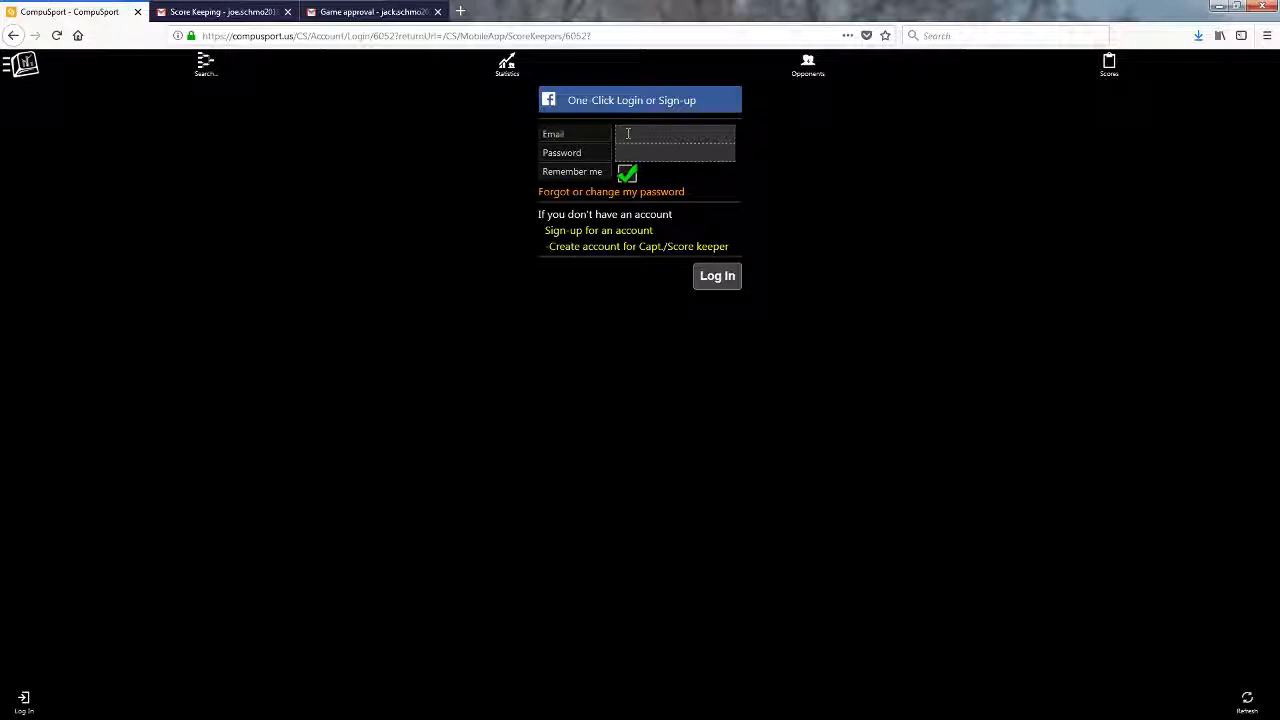
{"action": "left_click", "coordinate": [633, 141]}
{"action": "key", "text": "Tab"}
{"action": "type", "text": "••••••••••••"}
{"action": "key", "text": "Return"}
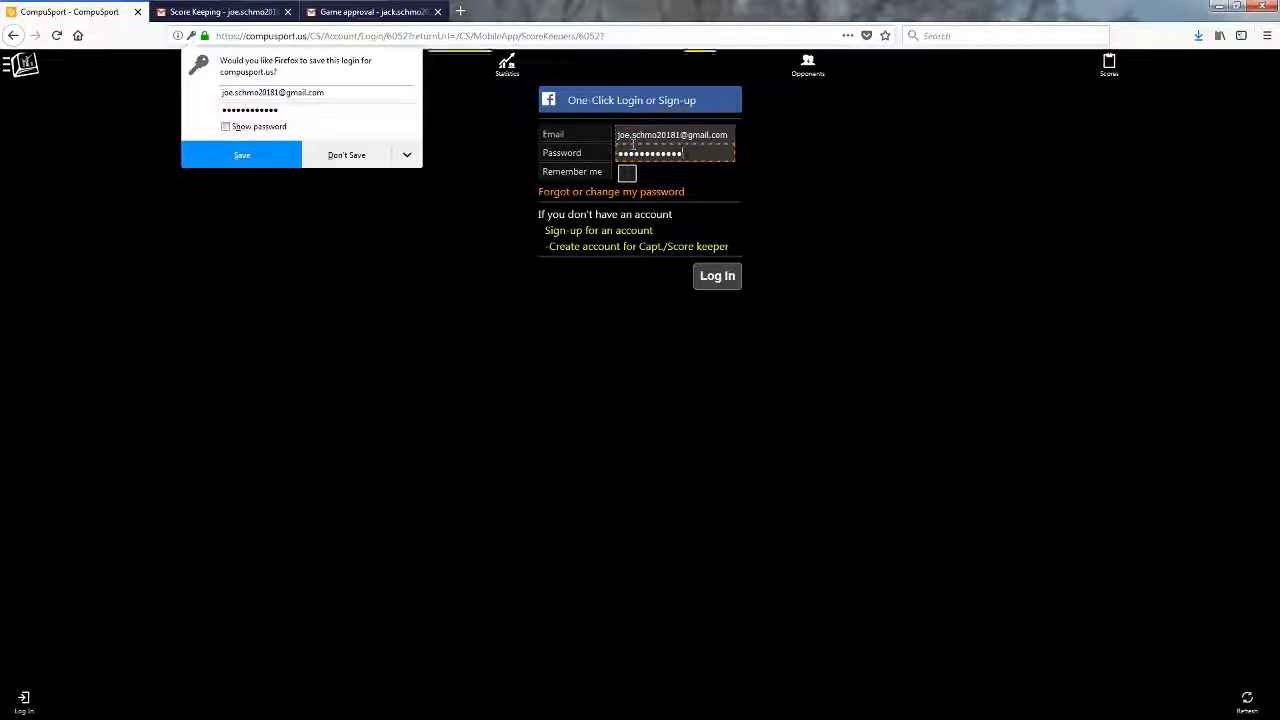
{"action": "left_click", "coordinate": [702, 286]}
{"action": "left_click", "coordinate": [344, 158]}
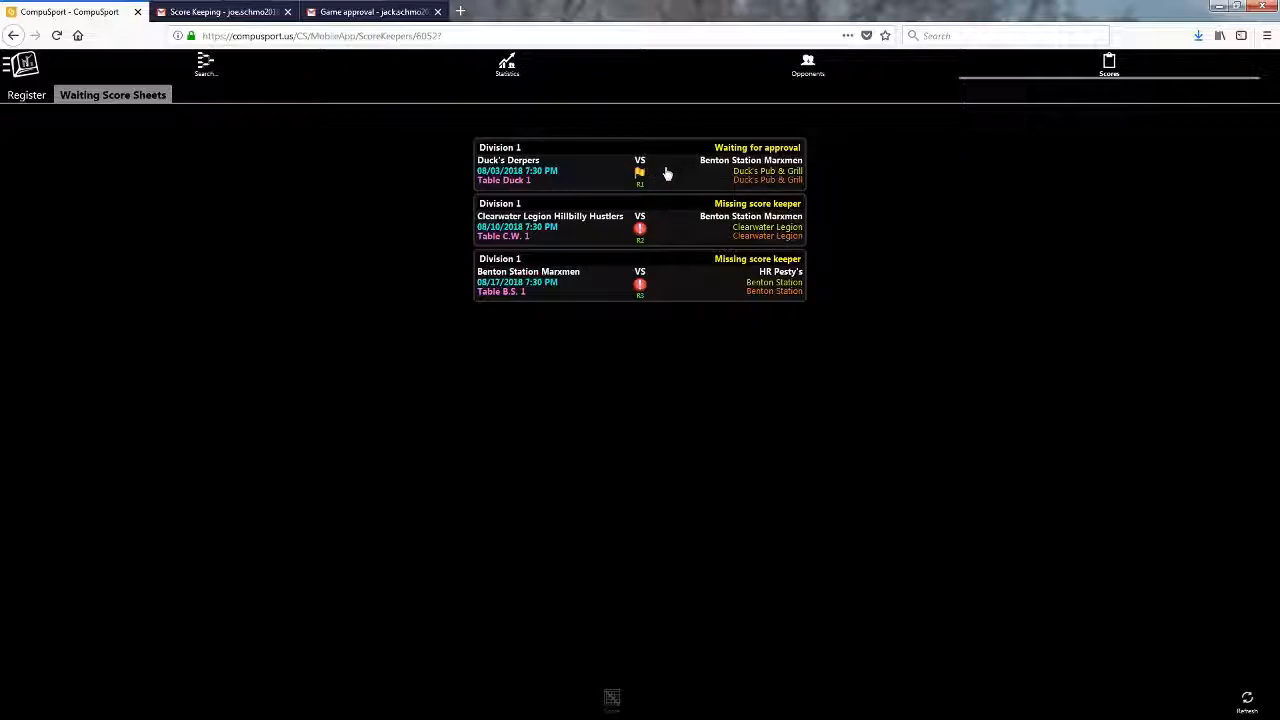
- Accept the 08/03/2018 Duck's Derpers vs Benton Station Marxmen score sheet
{"action": "left_click", "coordinate": [586, 163]}
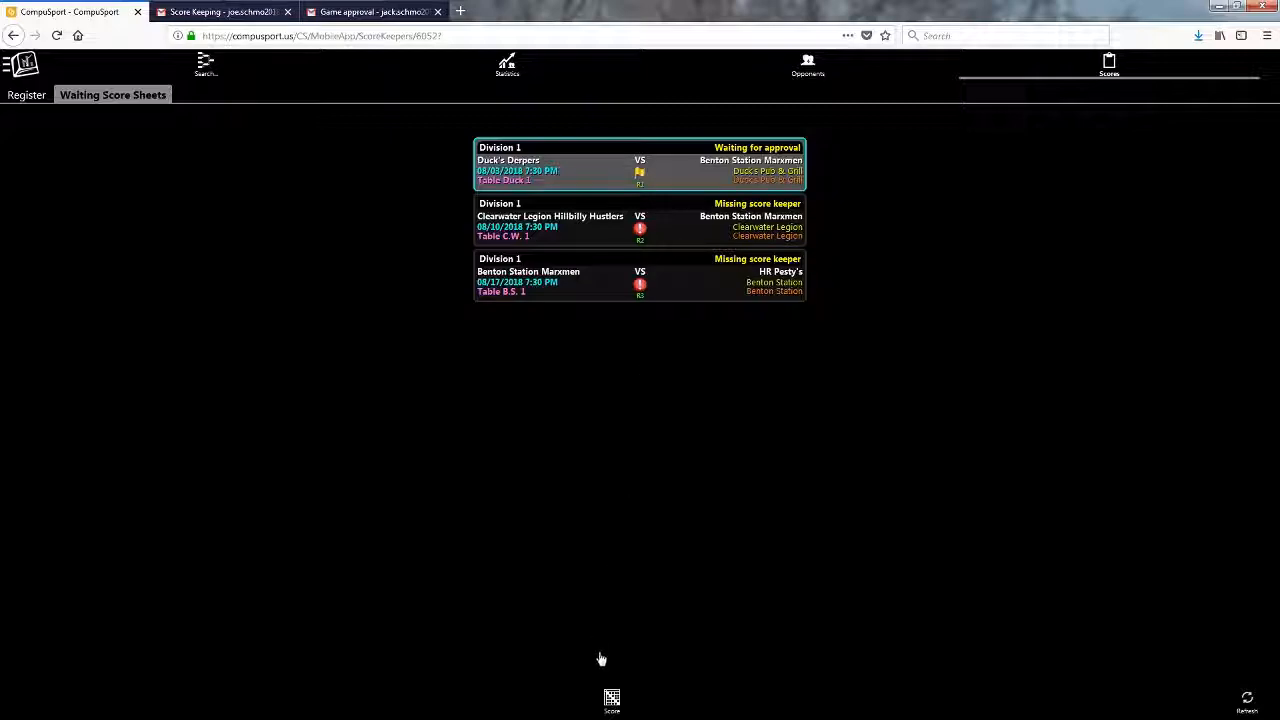
{"action": "left_click", "coordinate": [611, 699]}
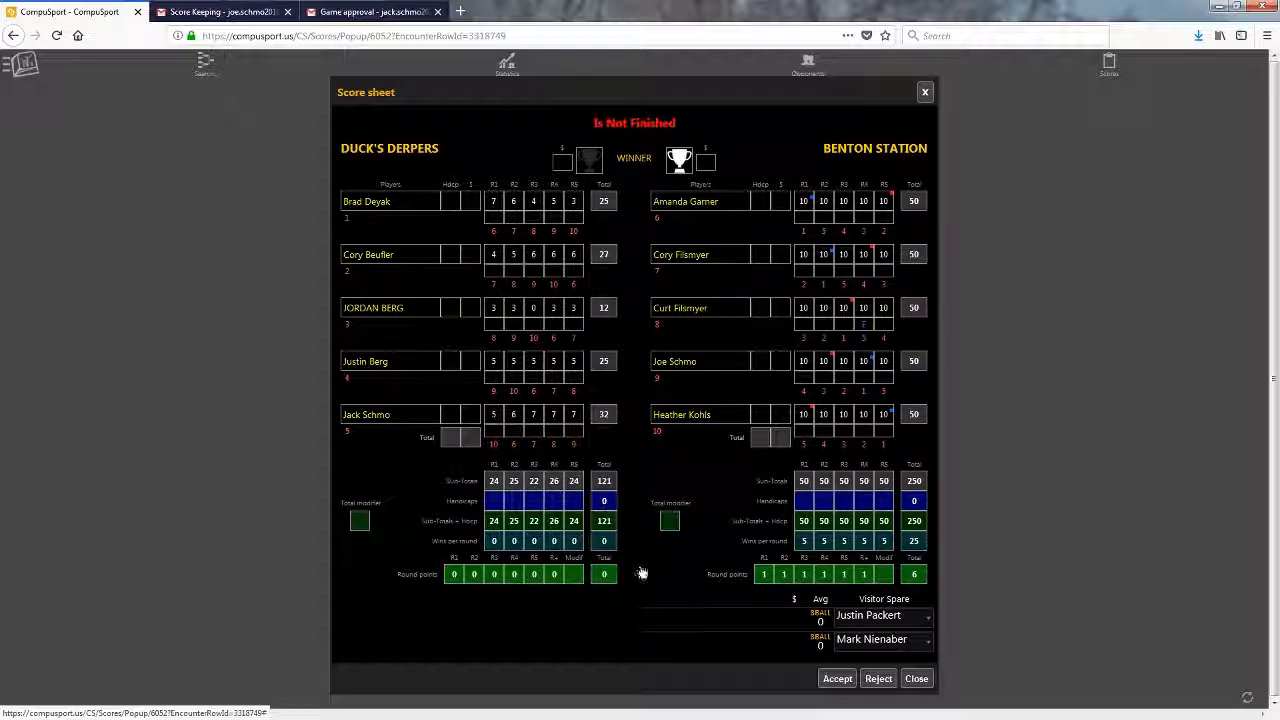
{"action": "left_click", "coordinate": [836, 679]}
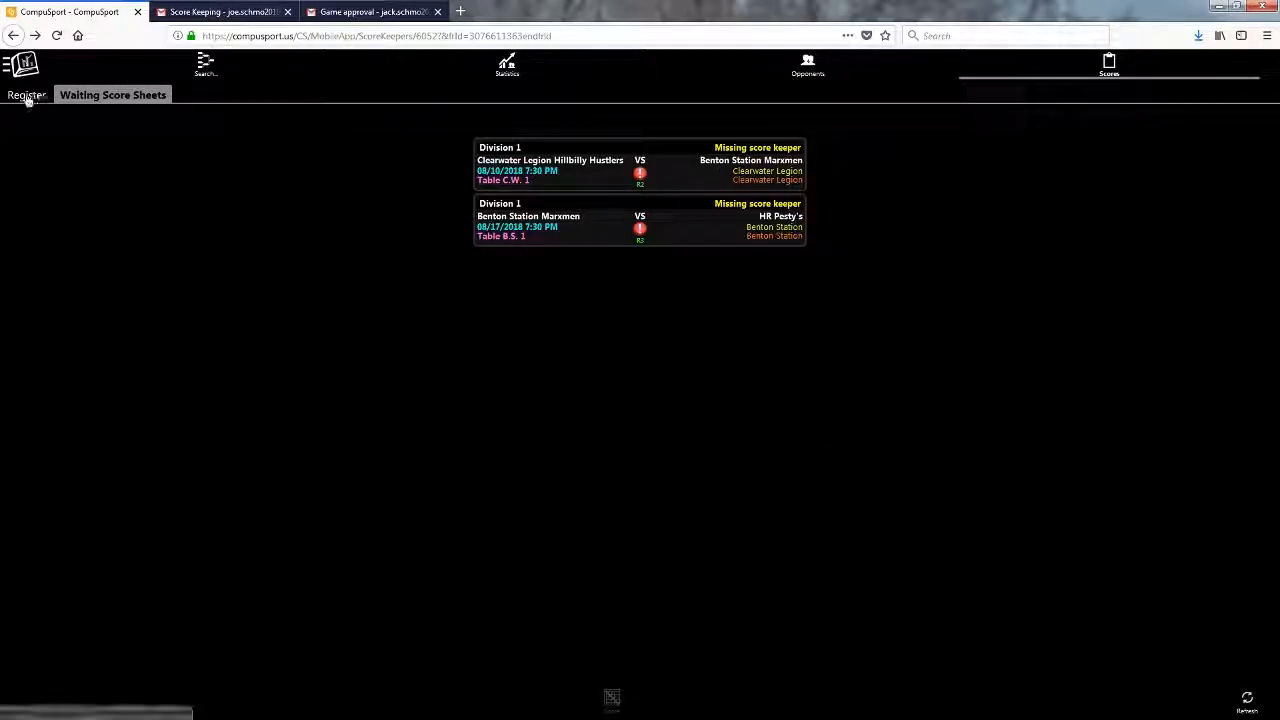
- Find the 08/03/2018 Duck's Derpers game, confirm its score sheet reads Is Finished, then view team statistics
{"action": "left_click", "coordinate": [204, 64]}
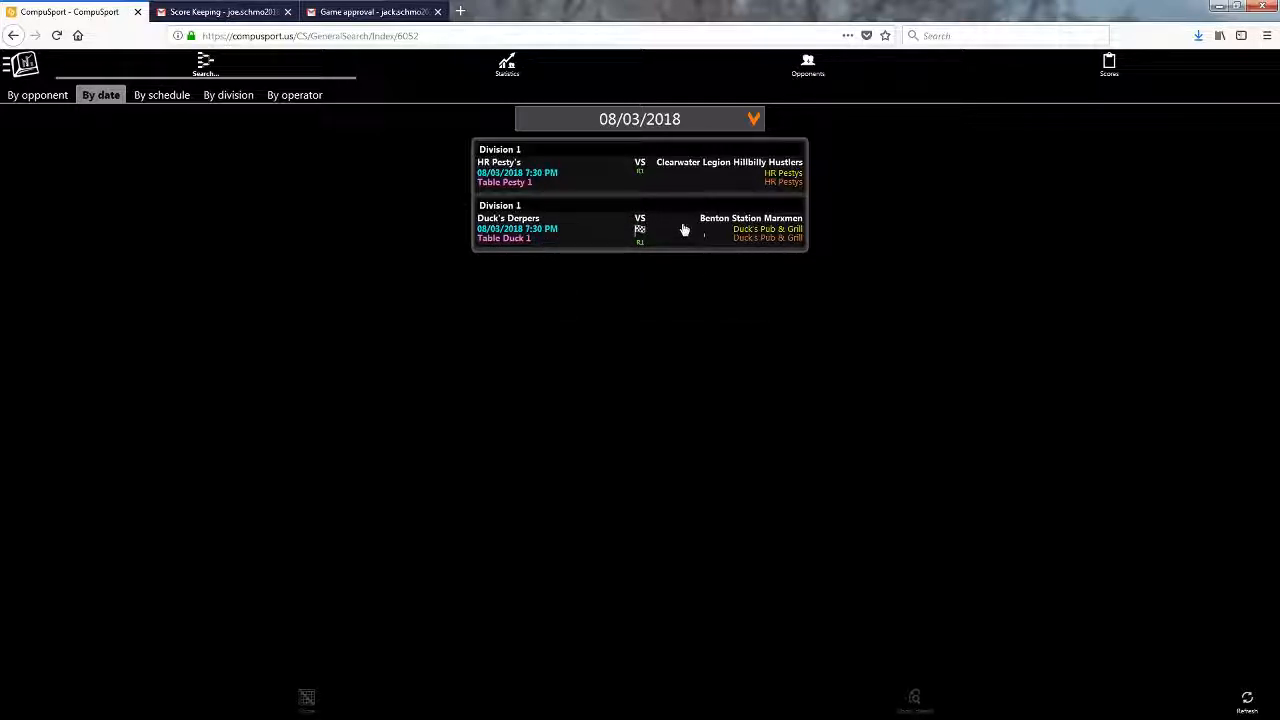
{"action": "left_click", "coordinate": [616, 227]}
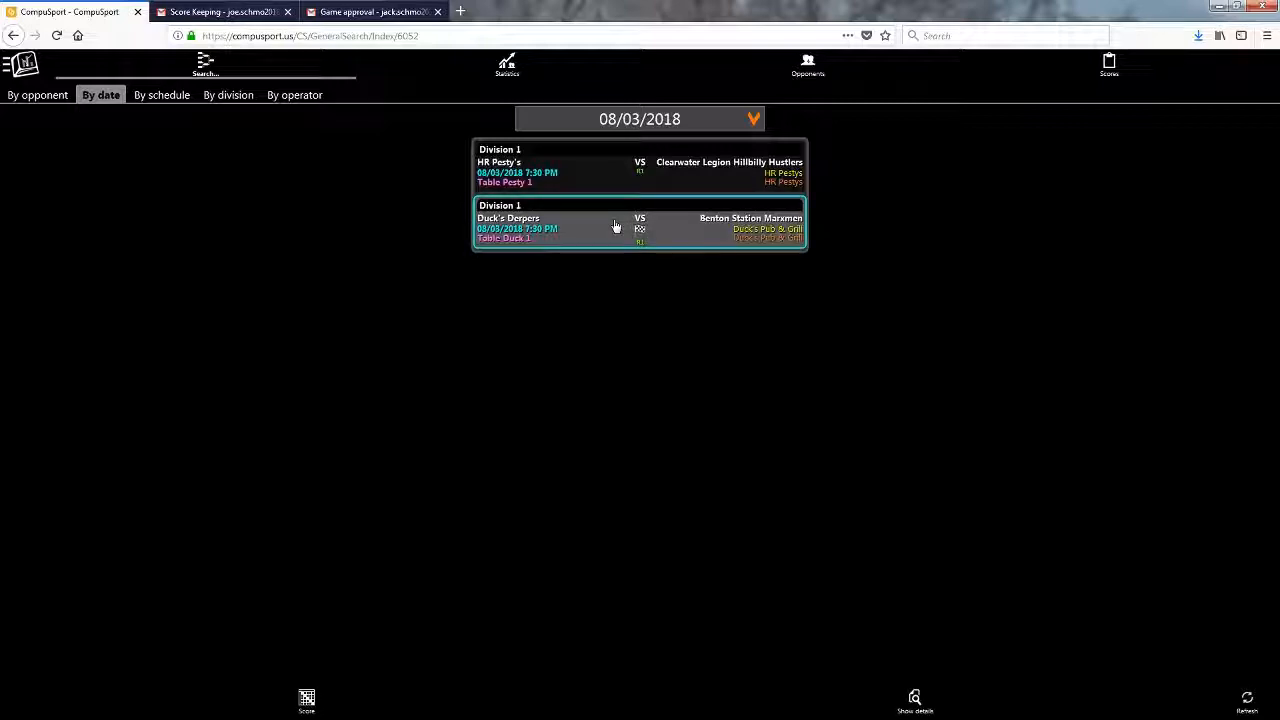
{"action": "left_click", "coordinate": [308, 705]}
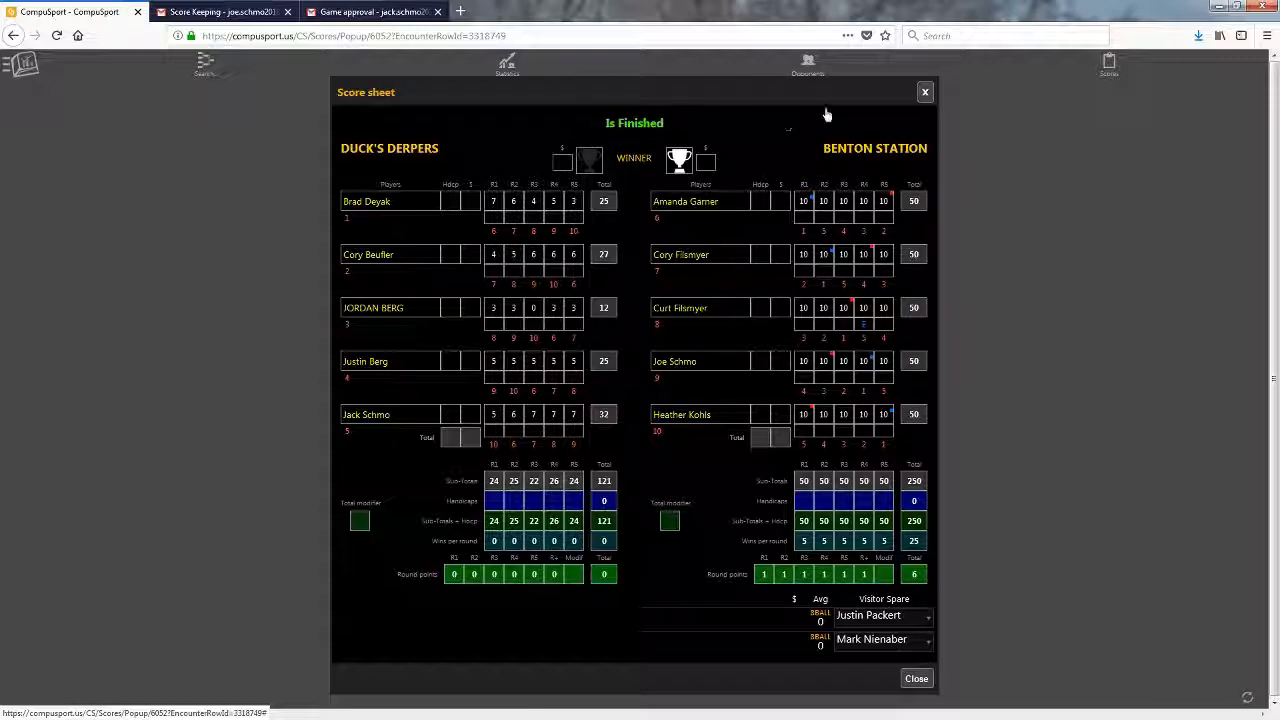
{"action": "left_click", "coordinate": [926, 93]}
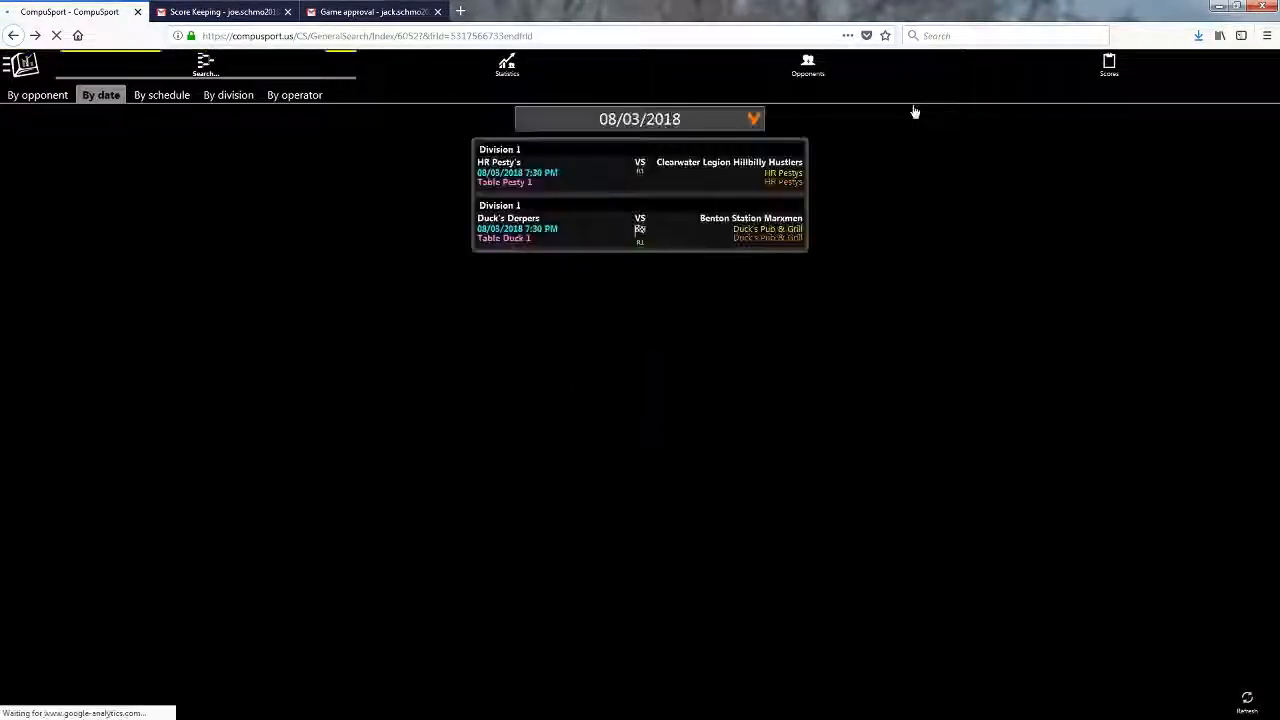
{"action": "left_click", "coordinate": [517, 83]}
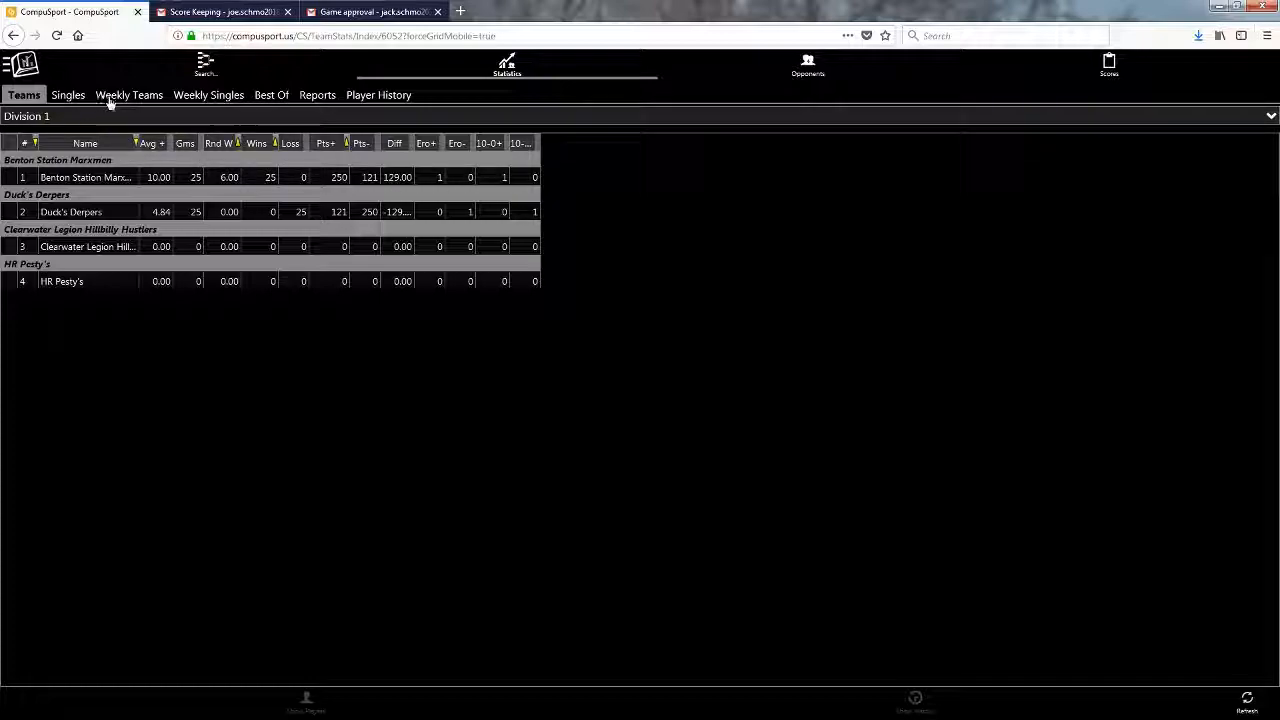
- Browse the Singles, Weekly Teams, Weekly Singles and Best Of statistics, ending back on Singles
{"action": "left_click", "coordinate": [70, 96]}
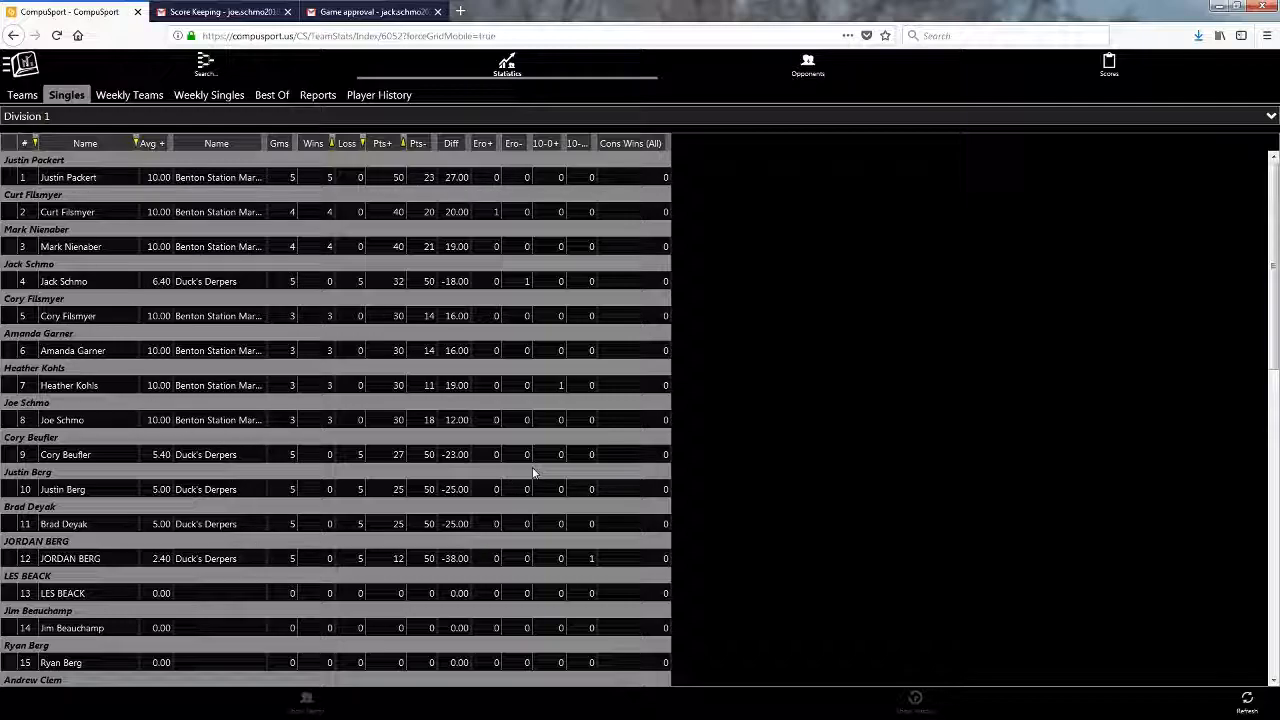
{"action": "left_click", "coordinate": [129, 95]}
{"action": "left_click", "coordinate": [205, 98]}
{"action": "left_click", "coordinate": [279, 102]}
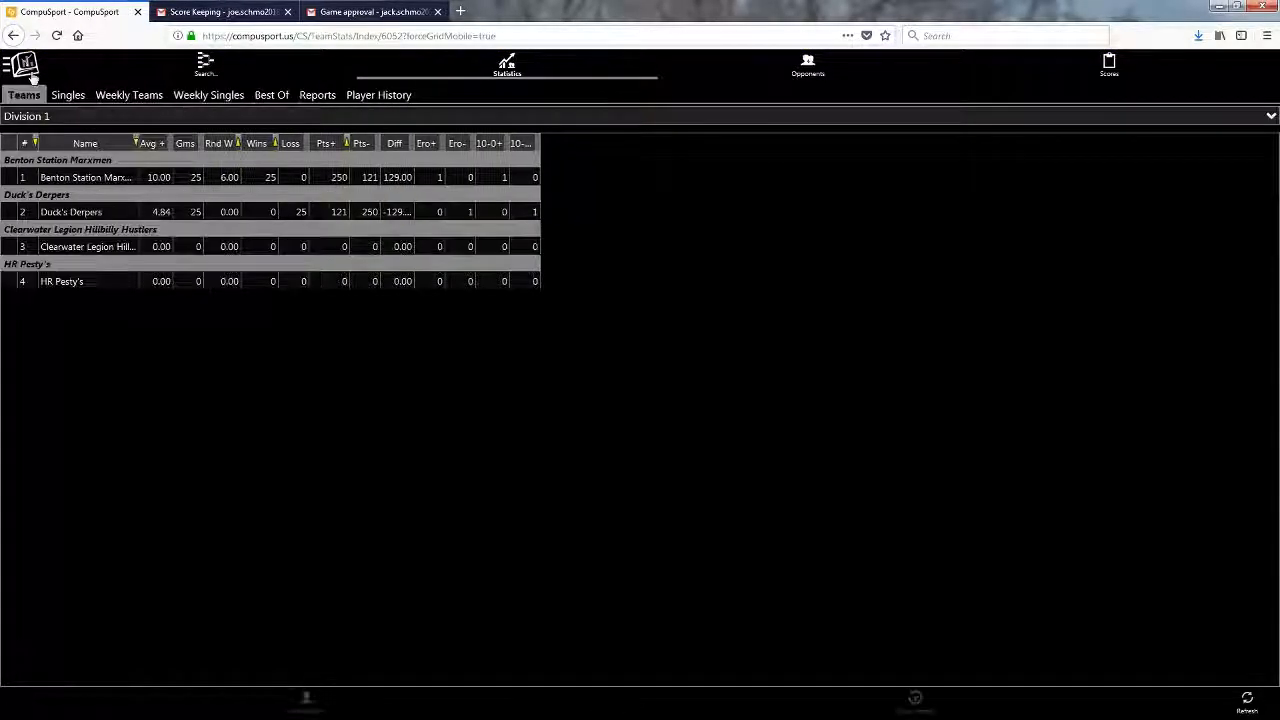
{"action": "left_click", "coordinate": [24, 66]}
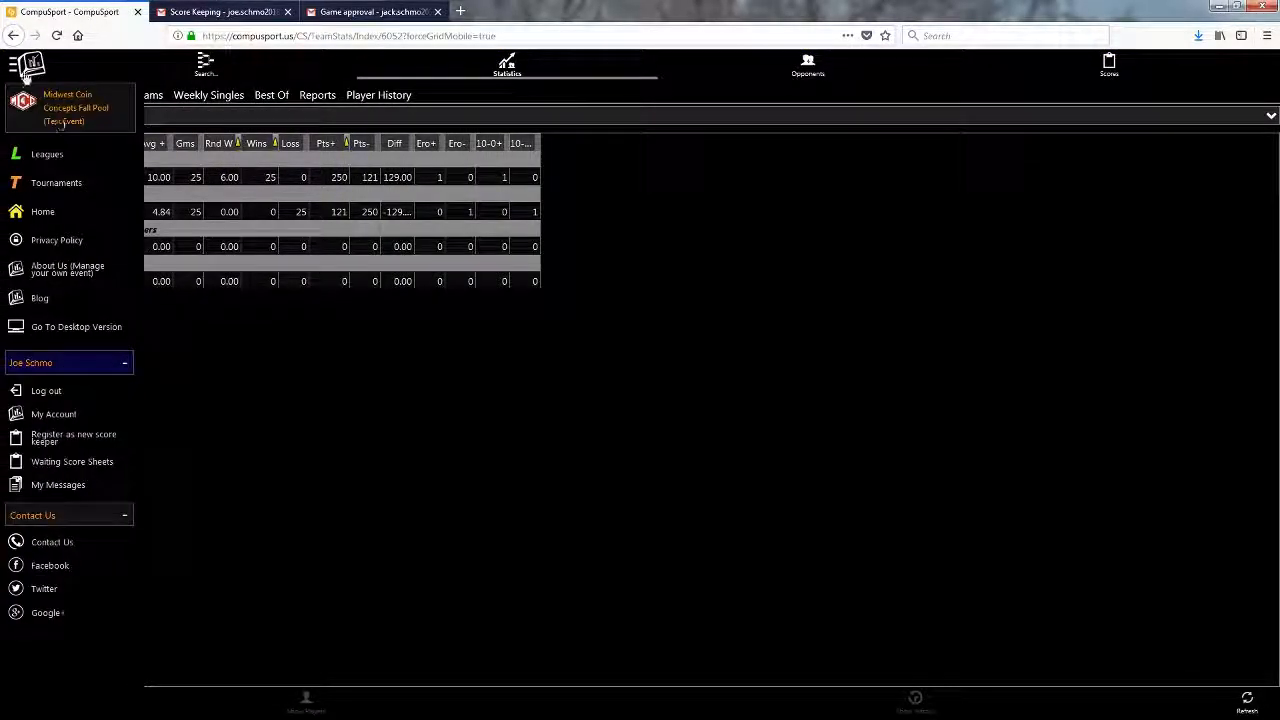
{"action": "left_click", "coordinate": [26, 68]}
{"action": "left_click", "coordinate": [66, 95]}
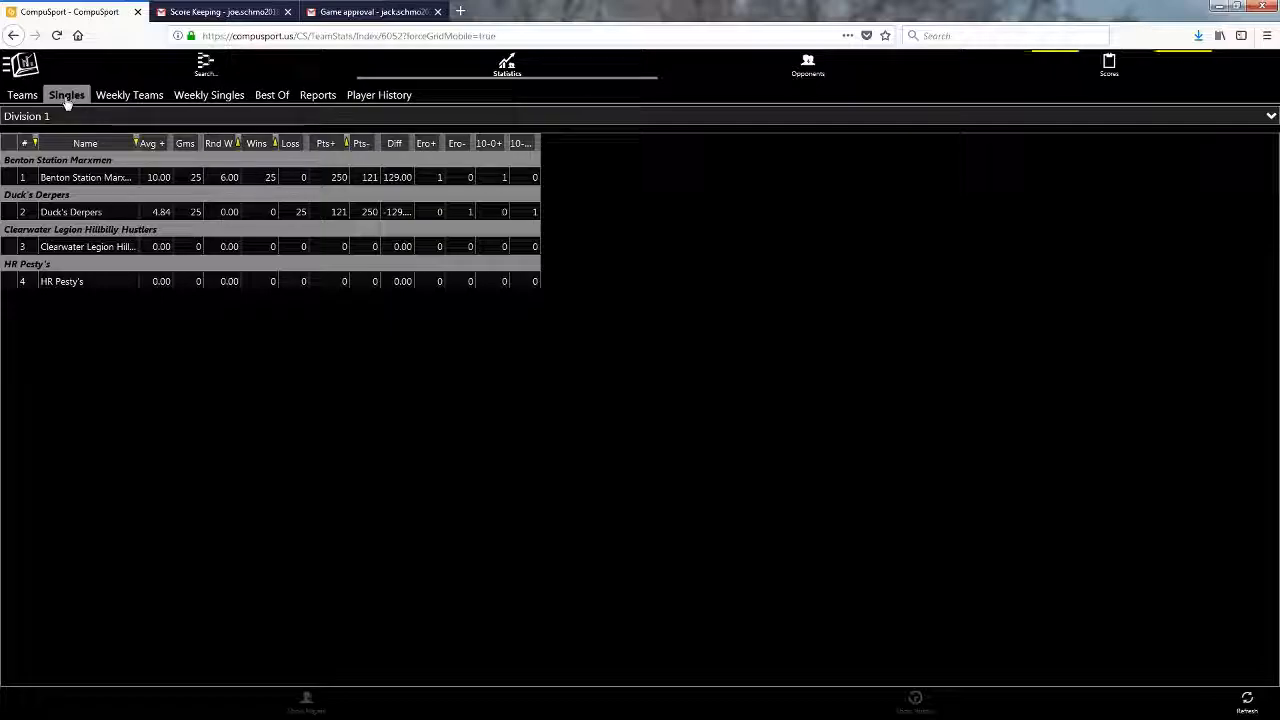
- Scroll through the singles player table, then return to the Waiting Score Sheets list
{"action": "scroll", "coordinate": [216, 342], "scroll_direction": "down", "scroll_amount": 5}
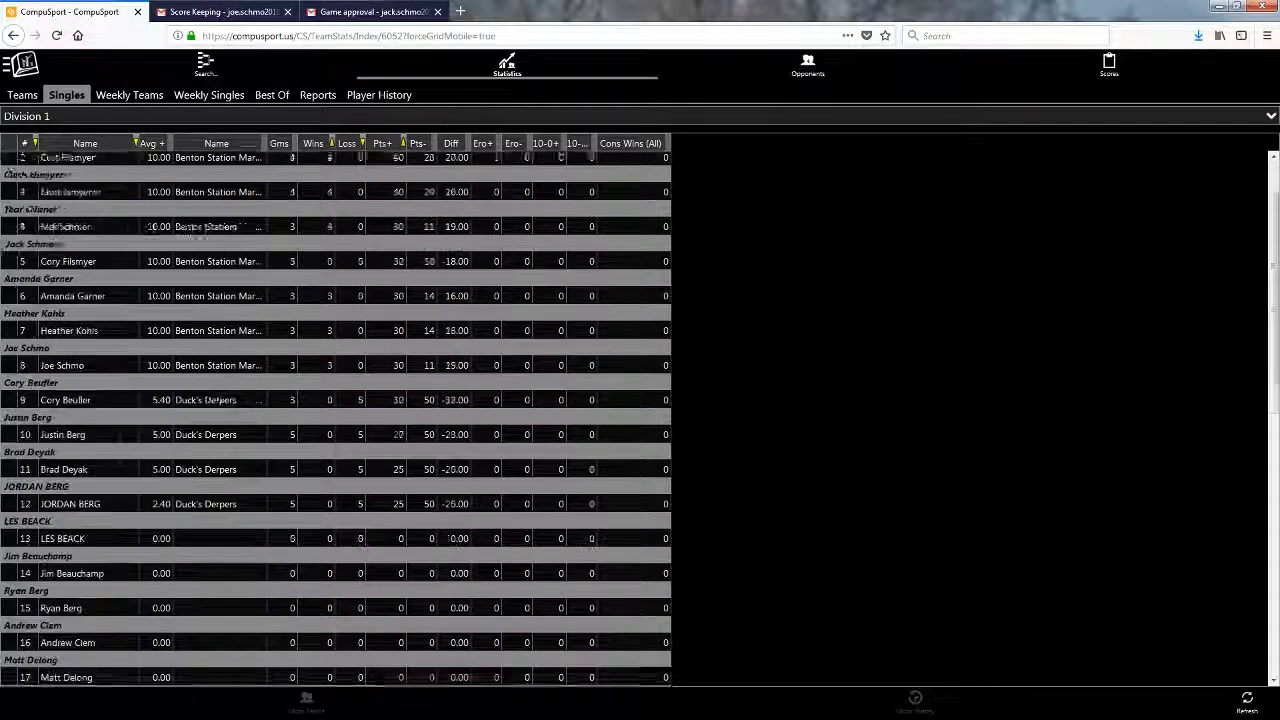
{"action": "scroll", "coordinate": [216, 342], "scroll_direction": "up", "scroll_amount": 5}
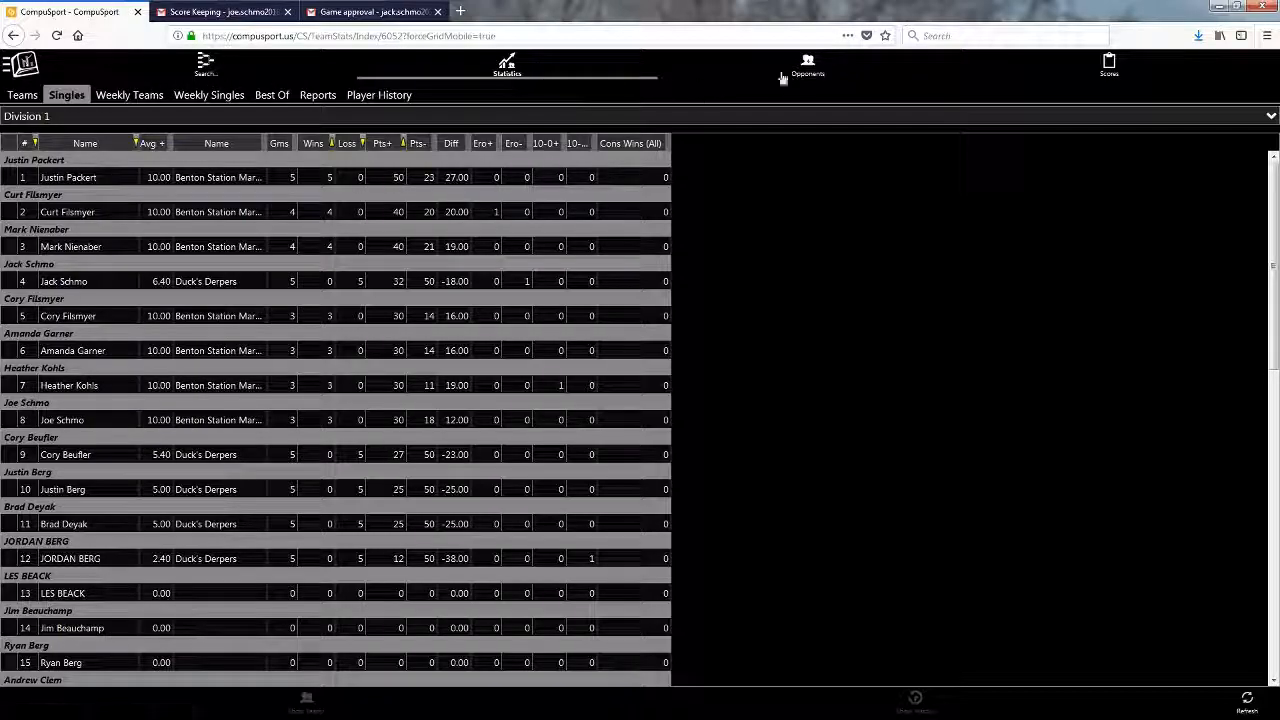
{"action": "left_click", "coordinate": [1109, 70]}
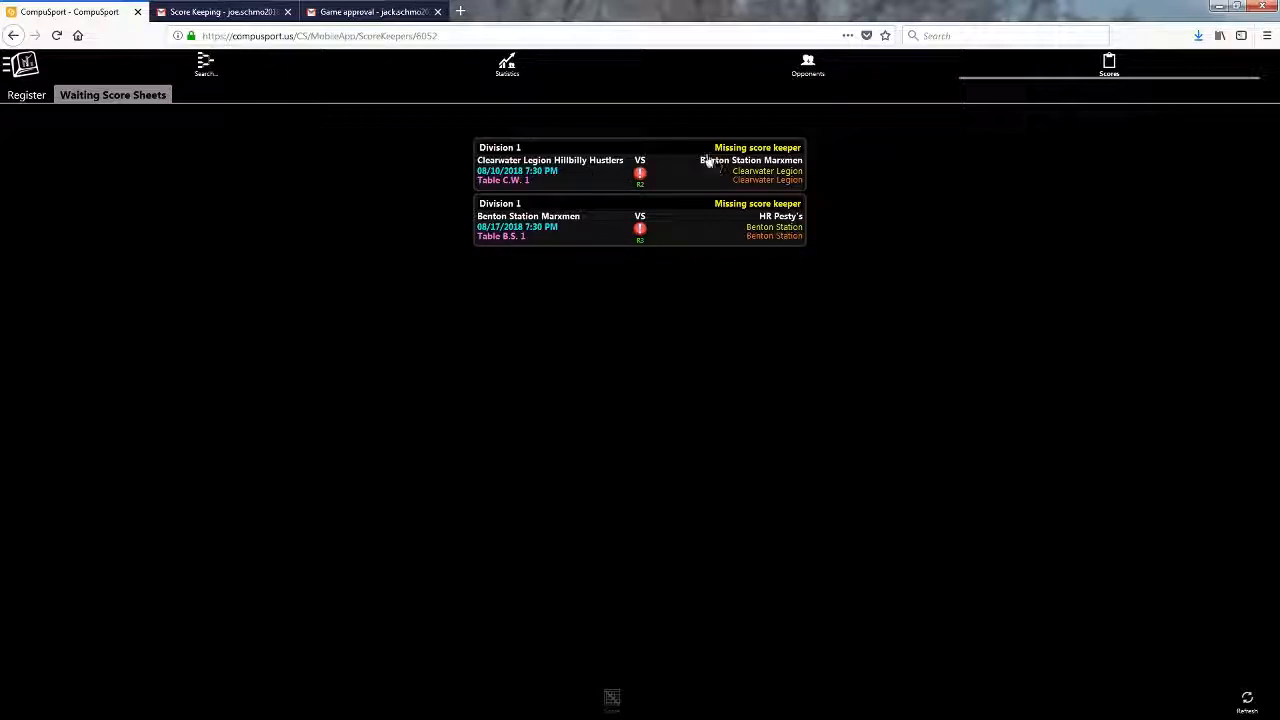
{"action": "left_click", "coordinate": [674, 172]}
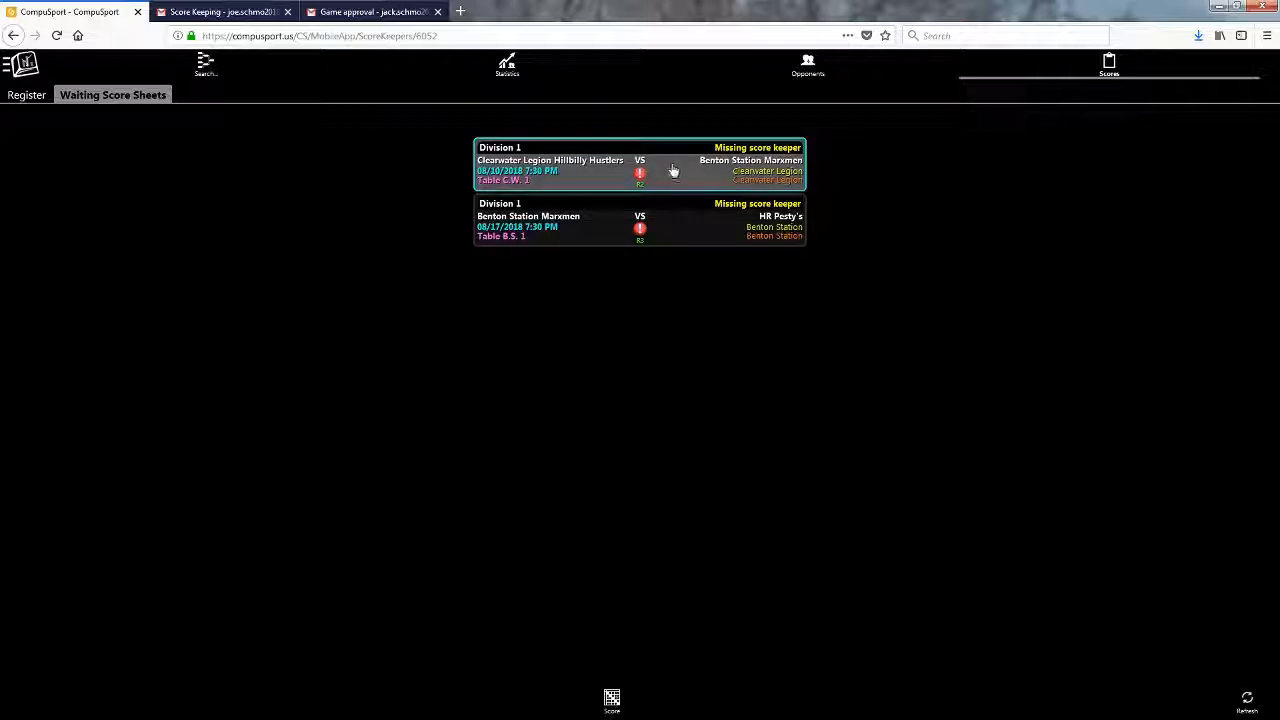
{"action": "left_click", "coordinate": [611, 697]}
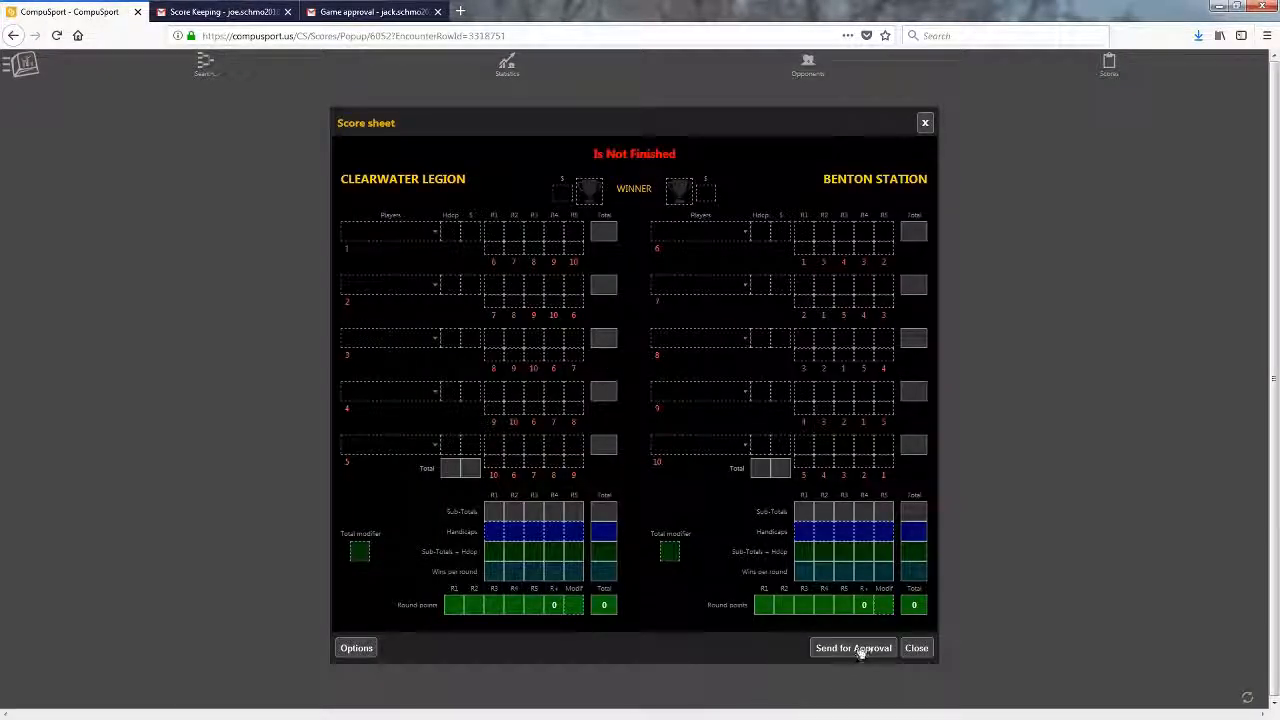
{"action": "left_click", "coordinate": [917, 650]}
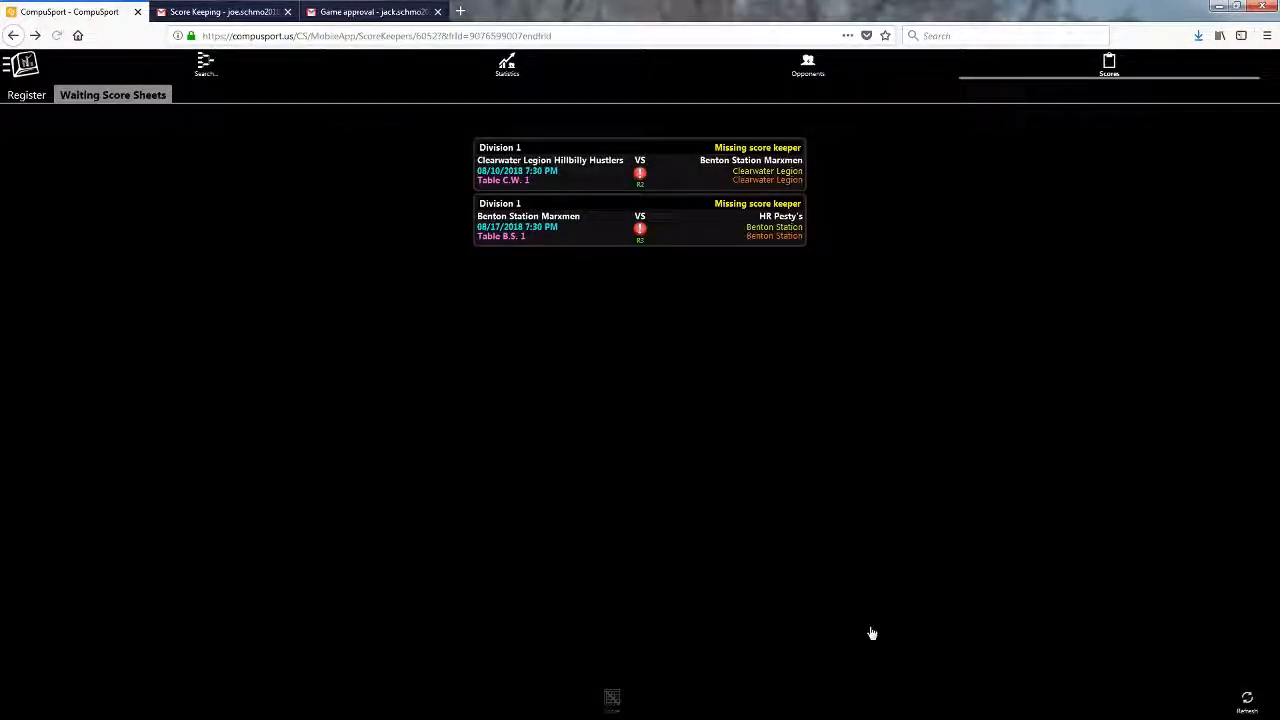